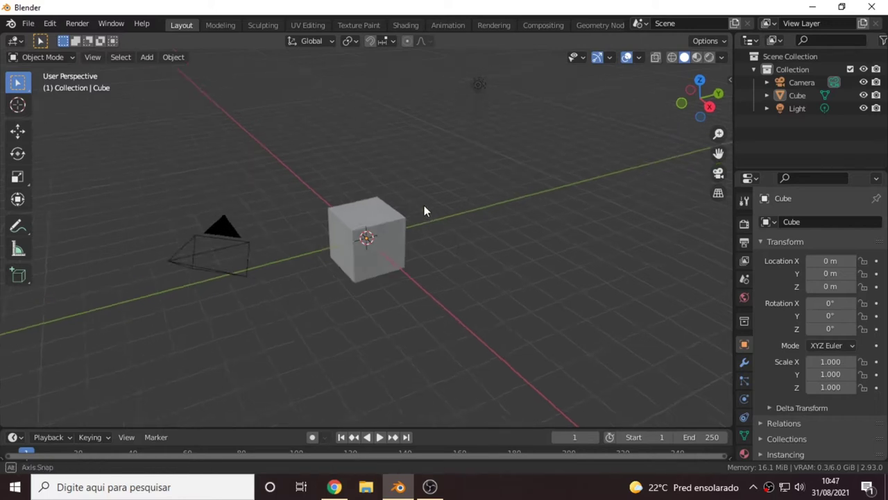
- Put the cube in Edit Mode and push its bottom face up into a thin slab
scroll(397, 235, "up", 4)
left_click(389, 231)
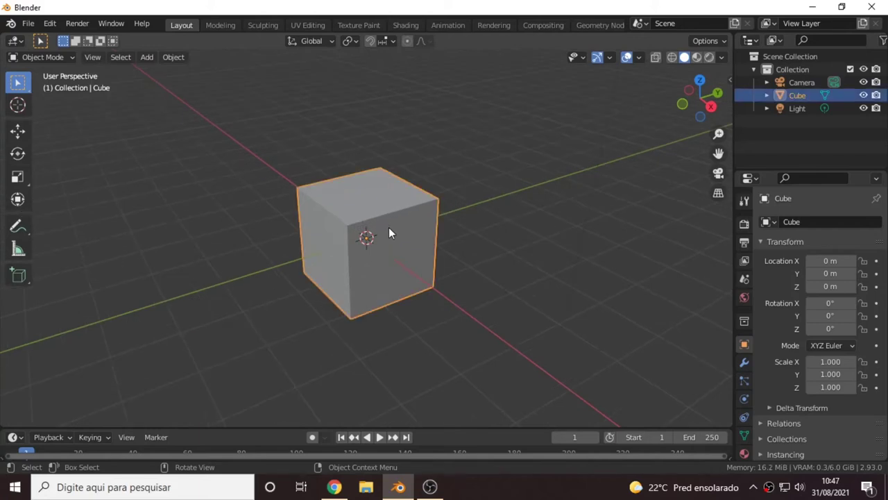
key("ctrl+Tab")
left_click(487, 231)
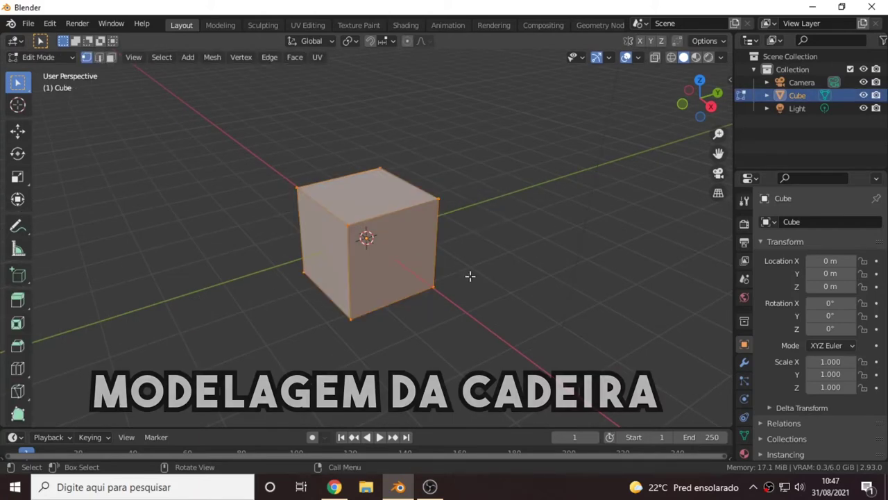
middle_click_drag(469, 276, 426, 214)
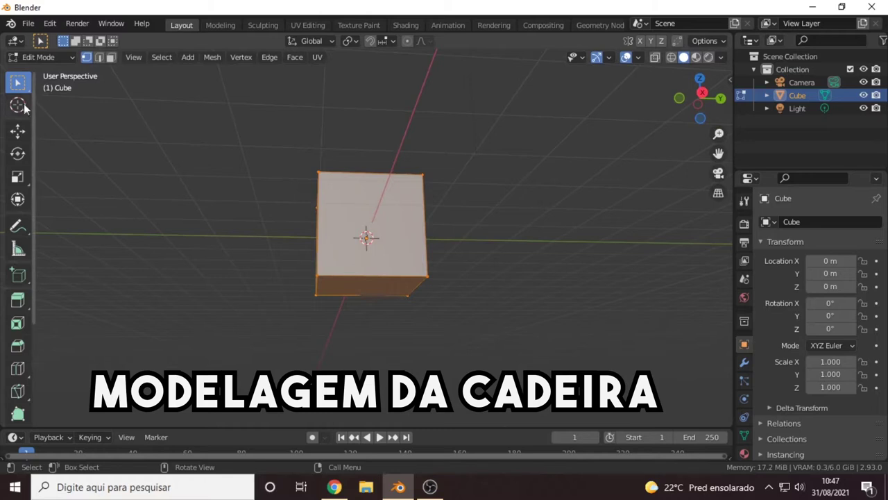
middle_click_drag(331, 238, 363, 277)
left_click(362, 278)
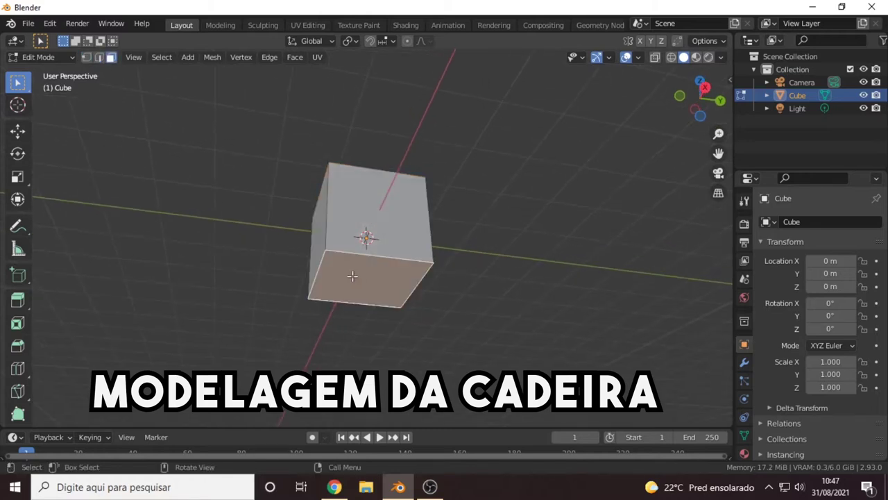
left_click(18, 178)
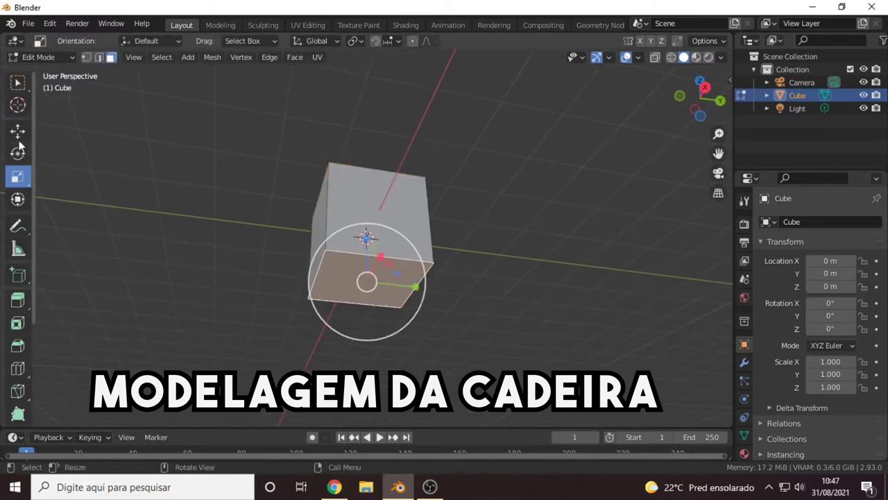
middle_click_drag(375, 254, 381, 264)
left_click_drag(365, 236, 366, 198)
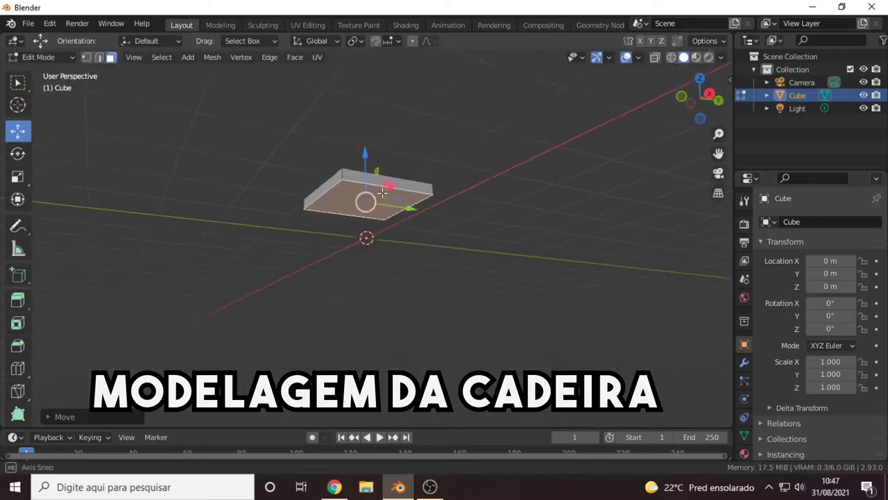
middle_click_drag(361, 236, 334, 267)
- Cut a first edge loop across the slab with Ctrl+R
key("ctrl+r")
left_click(317, 198)
left_click(300, 202)
middle_click_drag(300, 202, 467, 168)
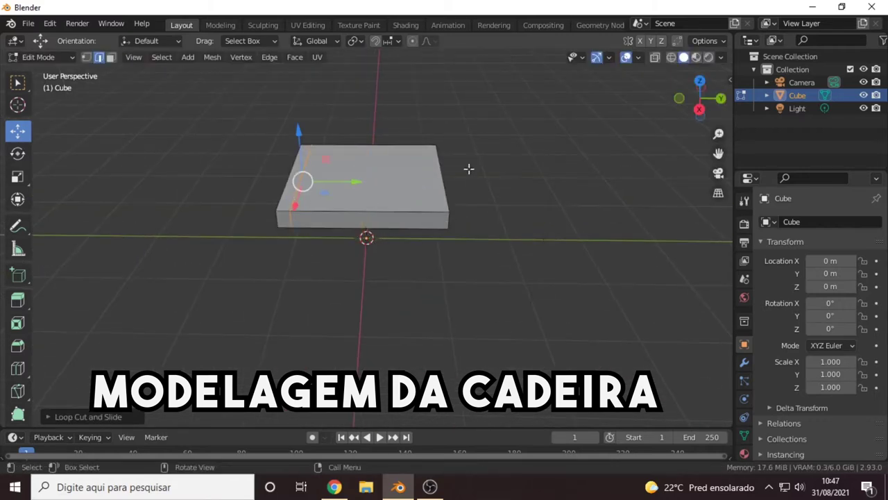
left_click(700, 83)
- Add more loop cuts slid close to the slab's top and left borders
key("ctrl+r")
left_click(440, 184)
left_click(440, 183)
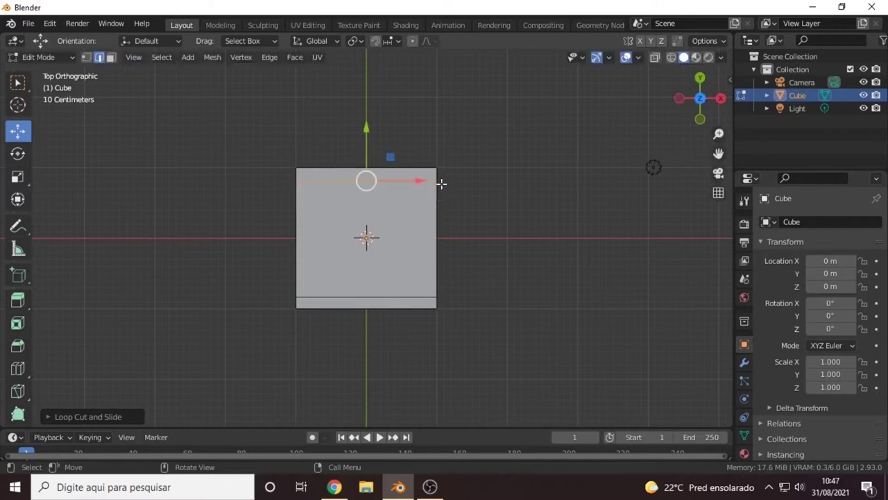
key("g")
key("g")
left_click(417, 219)
key("g")
key("g")
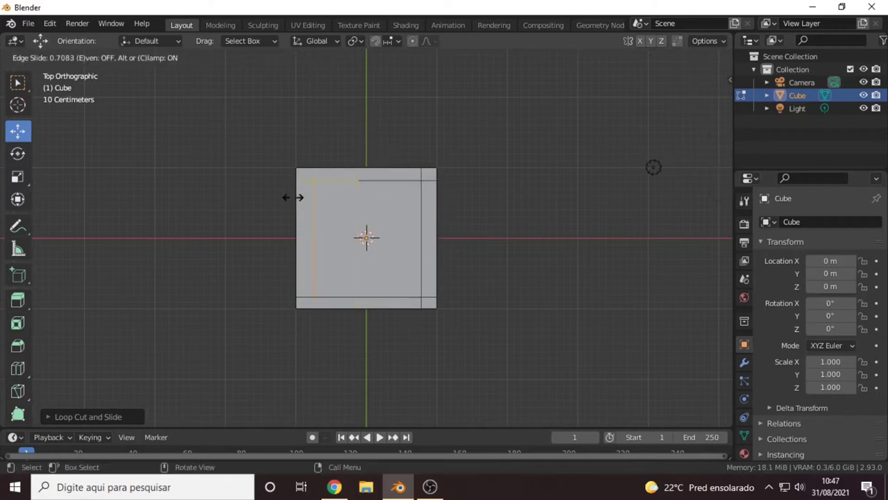
left_click(295, 197)
middle_click_drag(295, 196, 421, 147)
middle_click_drag(172, 107, 321, 143)
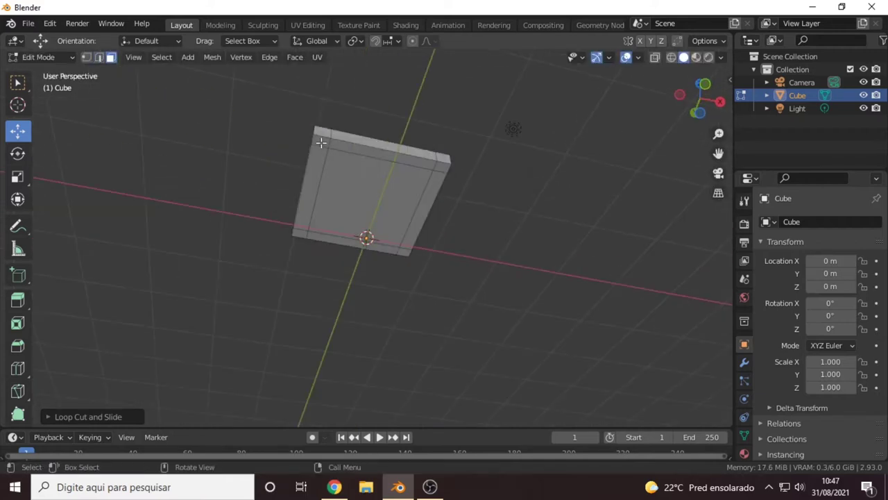
- Extrude the seat's corner faces downward into four full-length chair legs
left_click(299, 233, "shift")
left_click(441, 166, "shift")
left_click(17, 300)
middle_click_drag(312, 326, 363, 261)
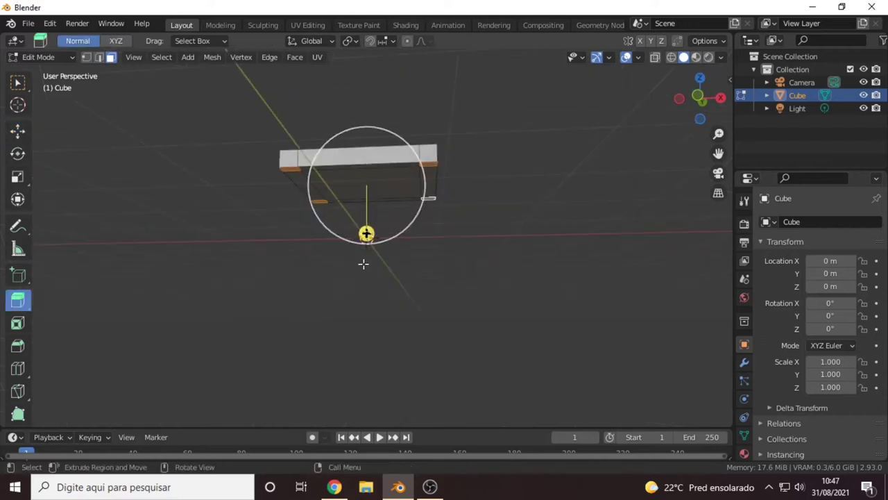
left_click_drag(363, 261, 369, 272)
left_click_drag(372, 334, 368, 312)
middle_click_drag(368, 313, 293, 138)
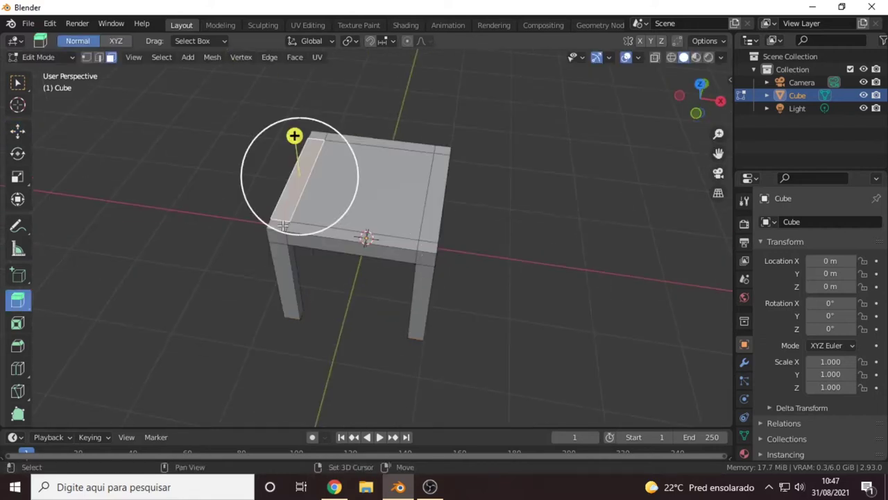
- Extrude the seat's back edge upward into a tall backrest
scroll(335, 144, "down", 2)
left_click_drag(343, 141, 337, 36)
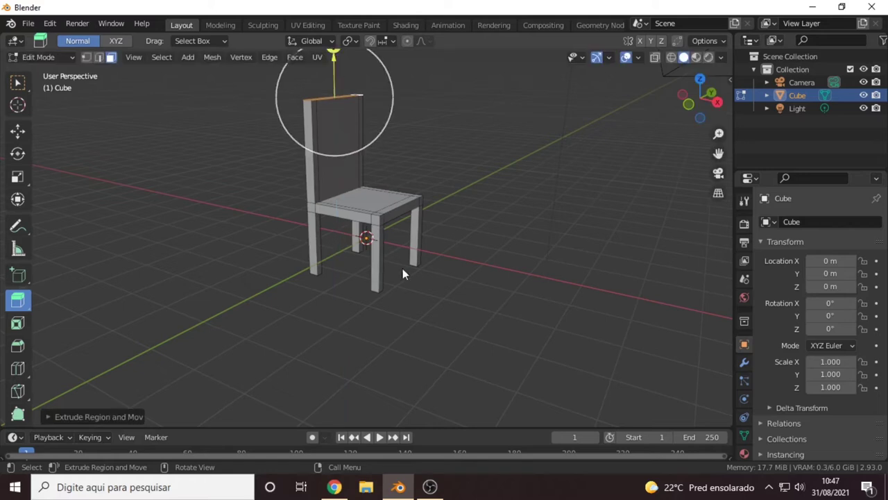
mouse_move(402, 268)
middle_mouse_down()
mouse_move(482, 216)
mouse_move(414, 278)
mouse_move(184, 287)
mouse_move(337, 298)
mouse_move(410, 288)
middle_mouse_up()
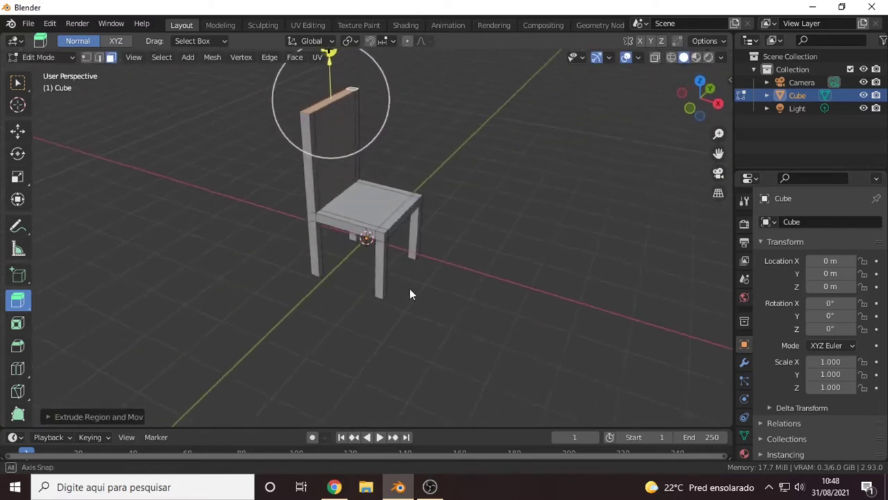
- Return the chair to Object Mode and leave nothing selected
key("ctrl+Tab")
left_click(317, 278)
left_click(366, 238)
mouse_move(367, 238)
middle_mouse_down()
mouse_move(436, 261)
mouse_move(314, 245)
mouse_move(356, 212)
mouse_move(454, 211)
mouse_move(516, 233)
mouse_move(550, 281)
mouse_move(549, 269)
middle_mouse_up()
scroll(517, 238, "down", 3)
left_click(549, 269)
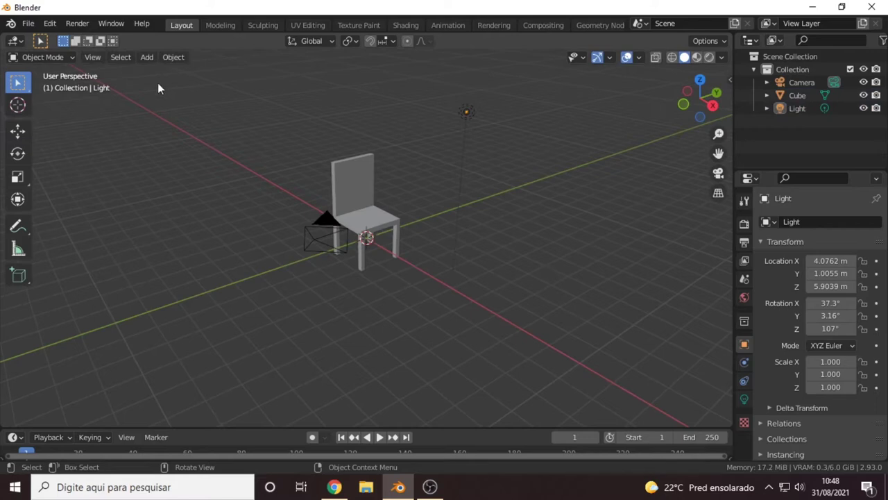
- Add a new cube and slide it along X beside the chair
left_click(151, 57)
mouse_move(164, 72)
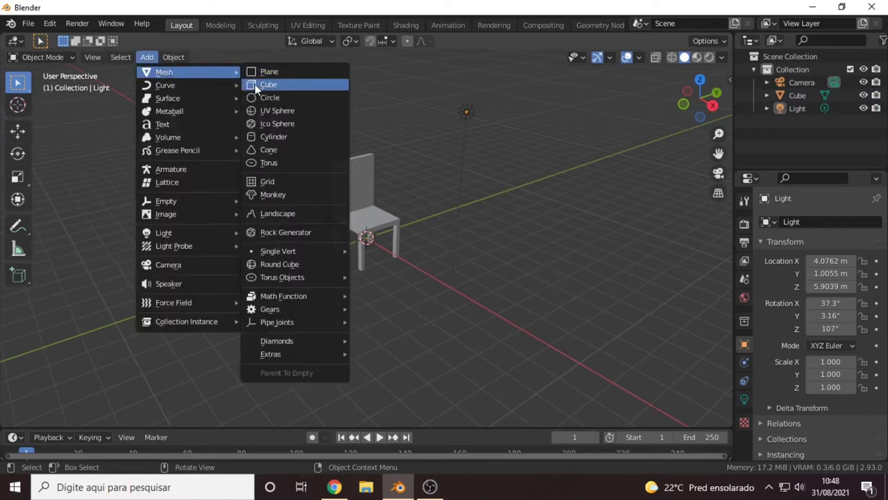
left_click(254, 84)
middle_click_drag(389, 281, 324, 233)
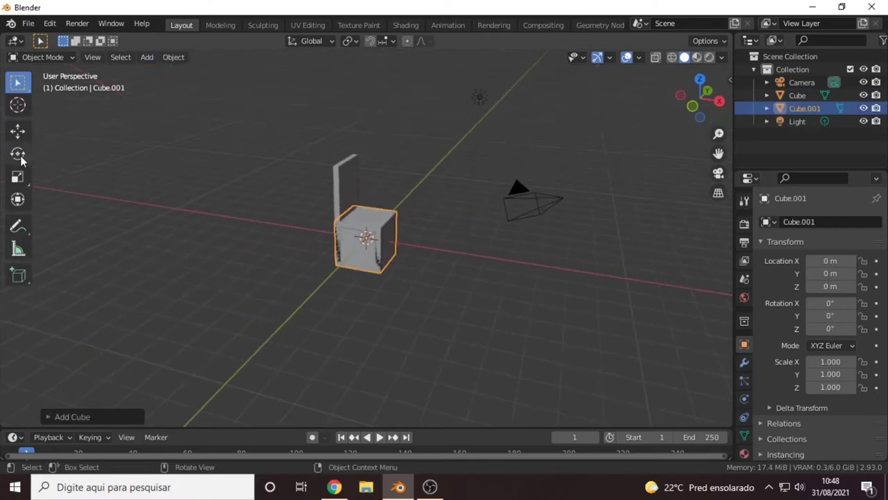
left_click(17, 130)
left_click_drag(399, 237, 448, 249)
- In Edit Mode, stretch the cube's faces along Y and X into a wide slab
key("ctrl+Tab")
left_click(535, 280)
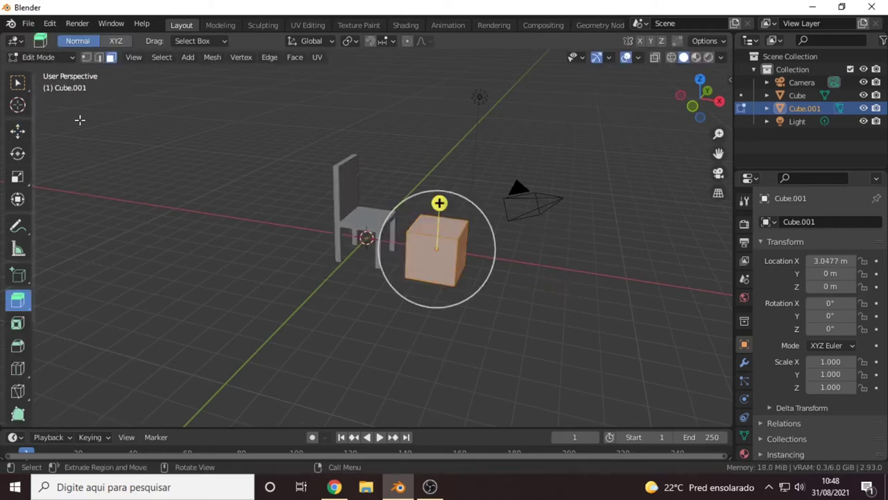
left_click(18, 130)
mouse_move(312, 229)
middle_mouse_down()
mouse_move(379, 198)
mouse_move(361, 264)
mouse_move(212, 264)
middle_mouse_up()
key("g")
key("y")
left_click(465, 304)
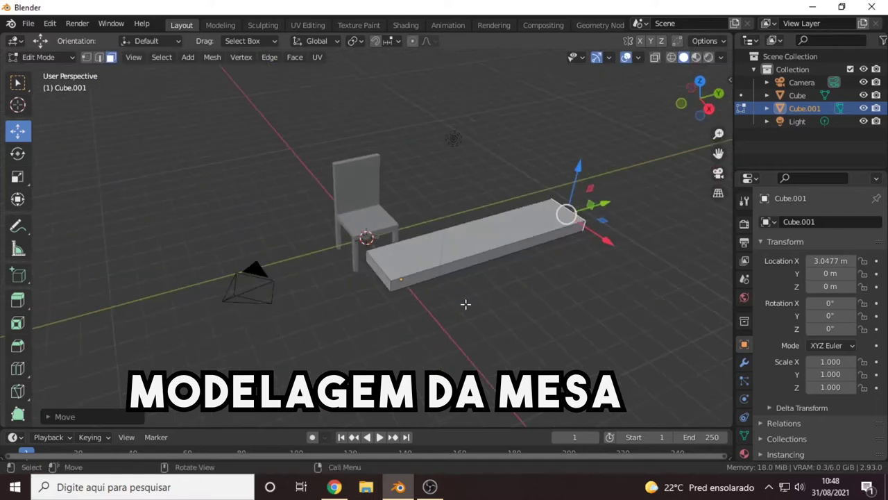
key("g")
key("x")
left_click(486, 326)
mouse_move(486, 326)
middle_mouse_down()
mouse_move(394, 278)
mouse_move(311, 304)
mouse_move(529, 245)
mouse_move(423, 276)
mouse_move(287, 208)
middle_mouse_up()
- Move the whole slab vertically along Z to table height
key("a")
key("g")
key("z")
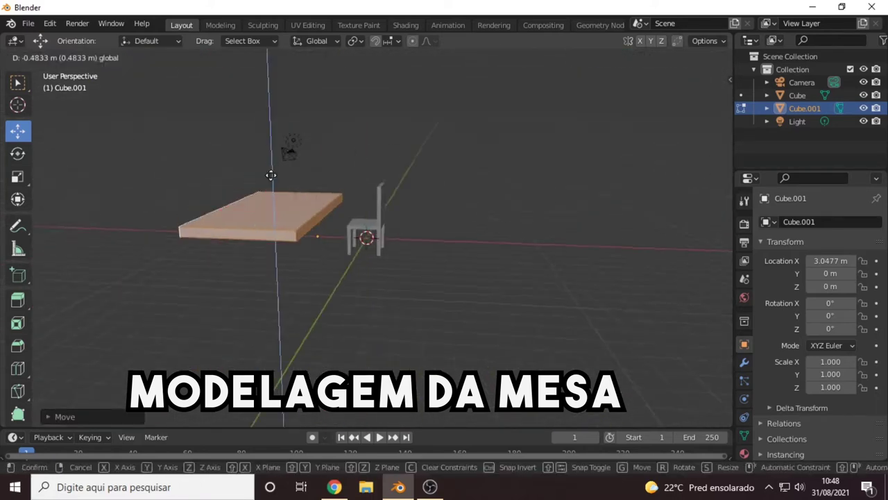
left_click(271, 175)
mouse_move(270, 175)
middle_mouse_down()
mouse_move(163, 217)
mouse_move(476, 293)
mouse_move(449, 277)
mouse_move(396, 290)
mouse_move(238, 246)
middle_mouse_up()
left_click(391, 280)
- Shift the table top sideways along the Y axis
key("g")
key("y")
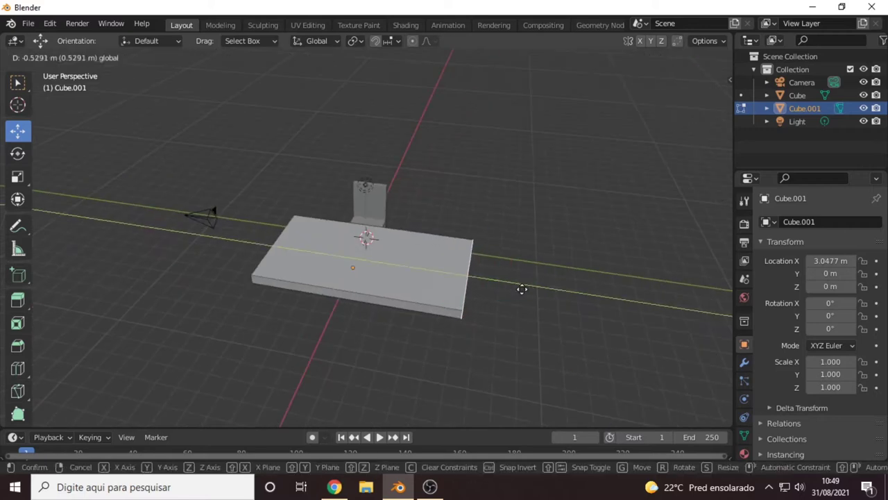
left_click(521, 289)
mouse_move(522, 288)
middle_mouse_down()
mouse_move(312, 264)
mouse_move(321, 234)
middle_mouse_up()
- In top view, cut edge loops near the table top's long sides and ends
key("KP_7")
key("ctrl+r")
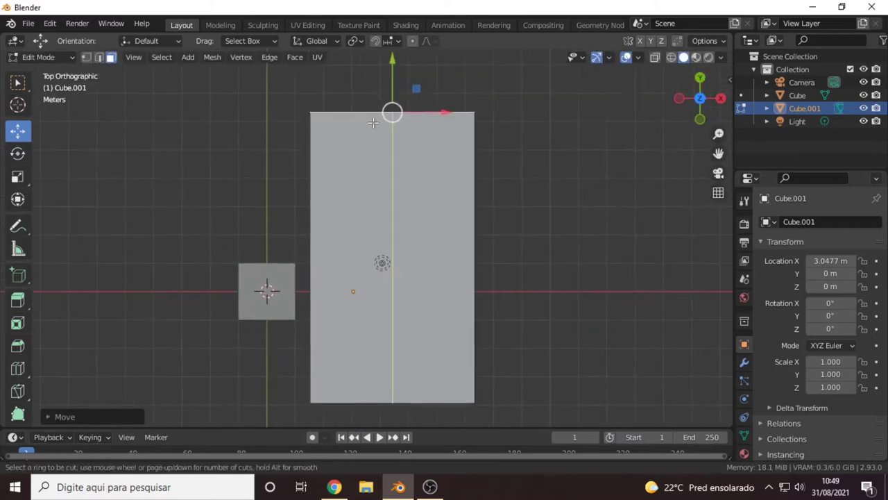
left_click(372, 122)
left_click(456, 148)
key("ctrl+r")
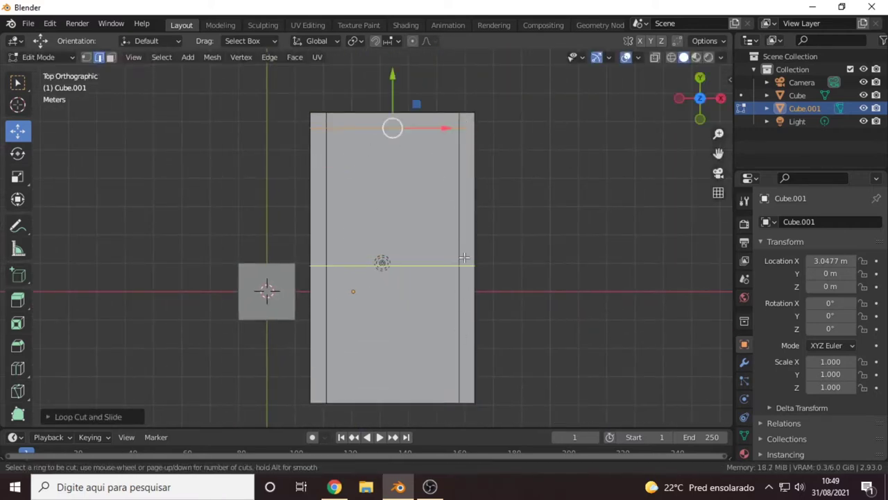
left_click(463, 257)
left_click(458, 373)
middle_click_drag(458, 372, 111, 103)
middle_click_drag(235, 158, 426, 258)
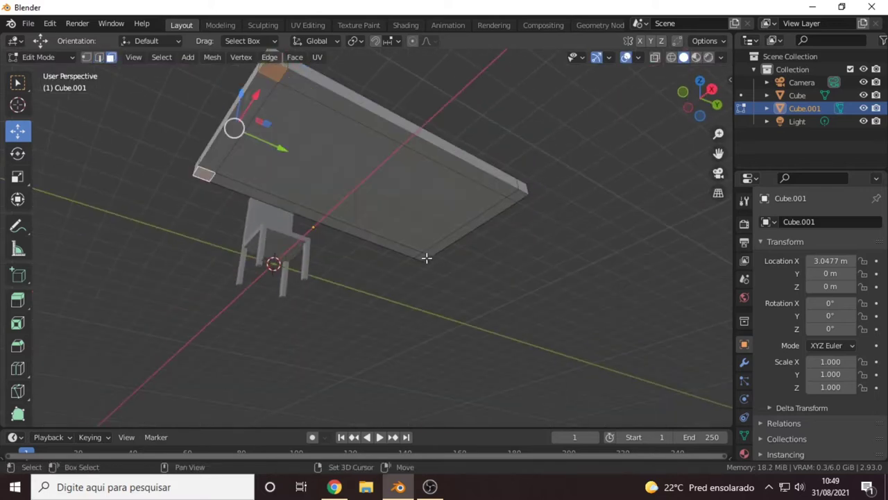
- Extrude the table top's corner faces down to floor level as four legs
left_click(19, 299)
middle_click_drag(208, 305, 471, 308)
key("ctrl+KP_1")
left_click_drag(392, 243, 395, 311)
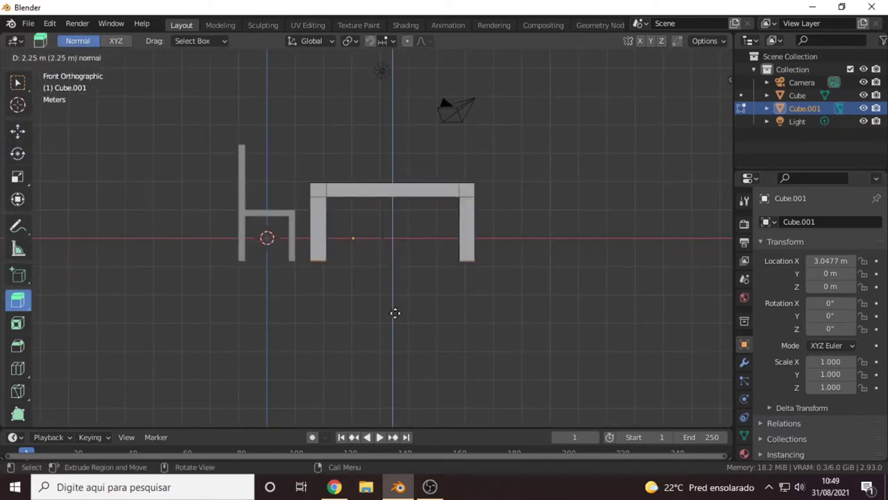
mouse_move(395, 311)
middle_mouse_down()
mouse_move(178, 233)
mouse_move(382, 174)
mouse_move(436, 179)
middle_mouse_up()
- Return to Object Mode and select the chair
key("Tab")
left_click(478, 195)
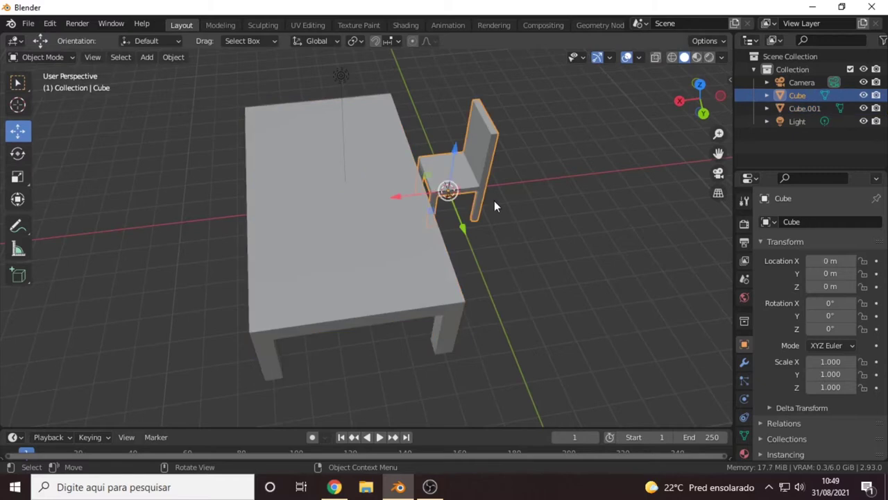
middle_click_drag(506, 207, 509, 199)
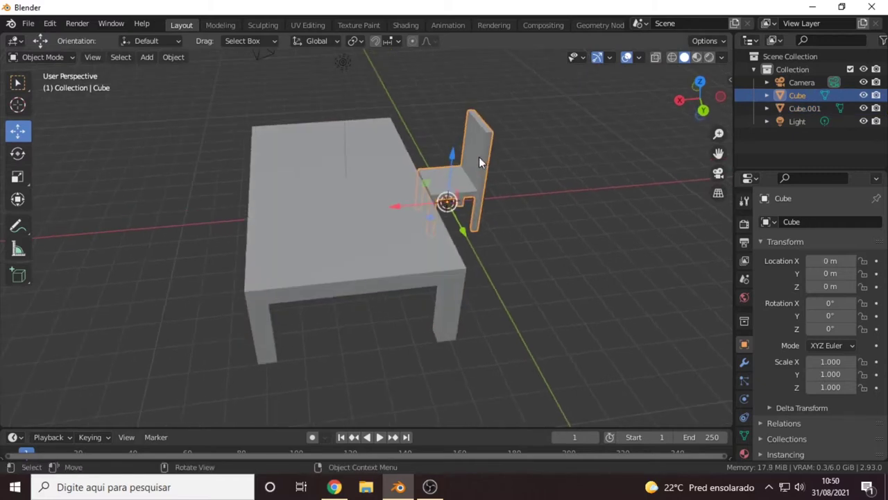
middle_click_drag(479, 162, 474, 194)
- Duplicate the chair and move the copy along Y to the table's far side
key("shift+d")
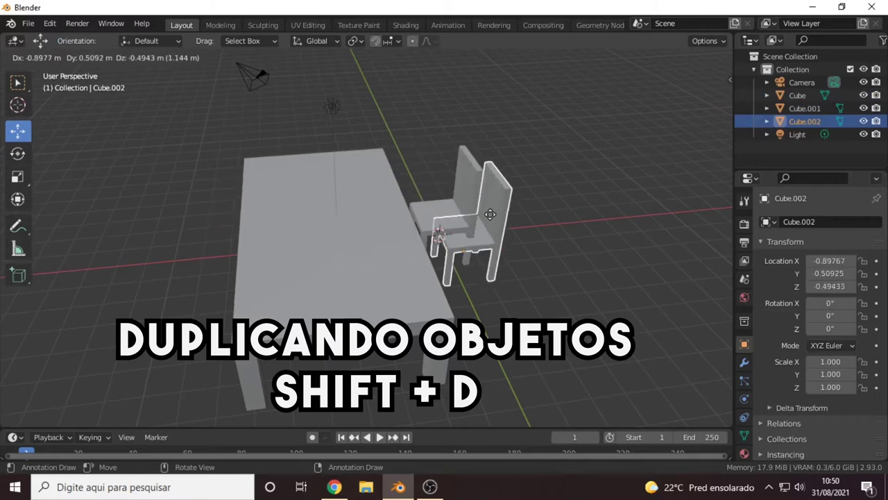
right_click(490, 213)
key("g")
key("y")
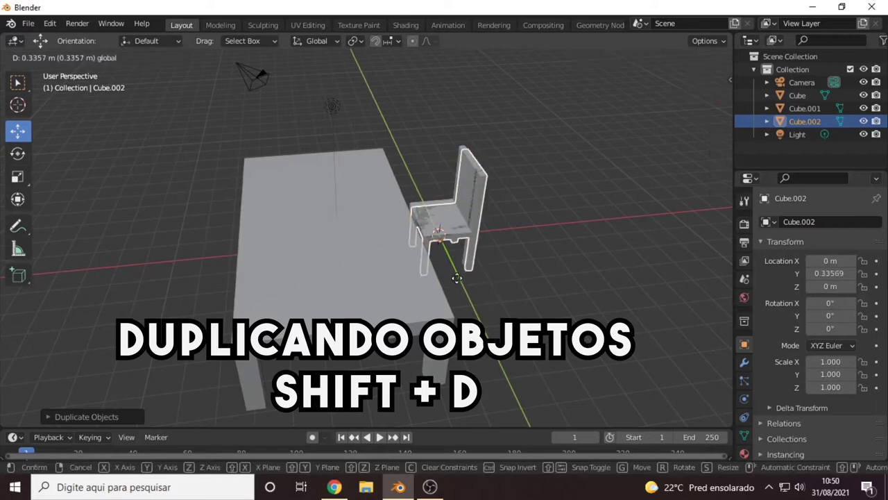
left_click(496, 342)
- Rotate the copied chair to -168° so it faces the table
key("g")
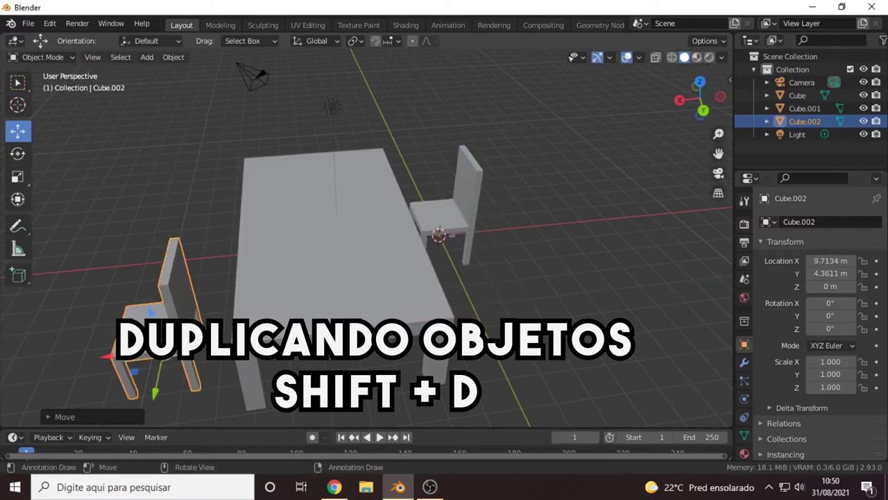
left_click(18, 153)
left_click_drag(208, 257, 90, 285)
middle_click_drag(90, 285, 208, 326)
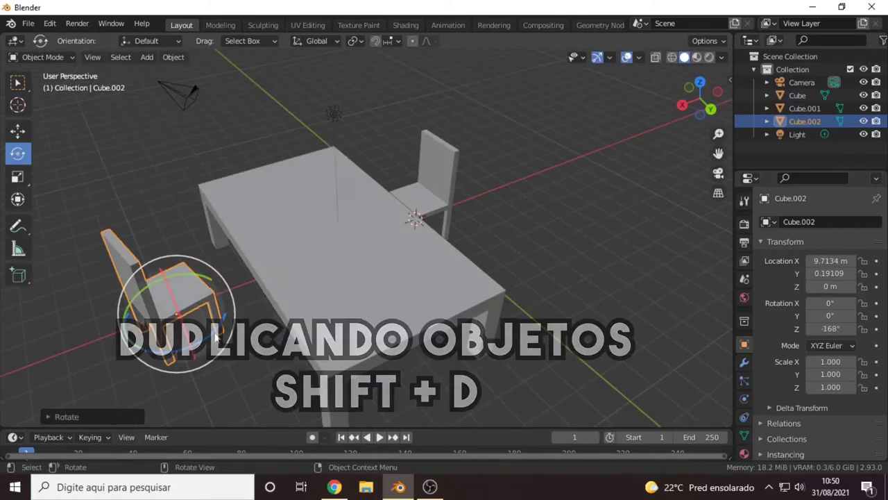
left_click_drag(208, 326, 215, 333)
middle_click_drag(215, 333, 363, 332)
left_click(365, 163, "shift")
- Shift both side chairs along the table and adjust their distance along X
middle_click_drag(451, 248, 256, 277)
left_click(17, 130)
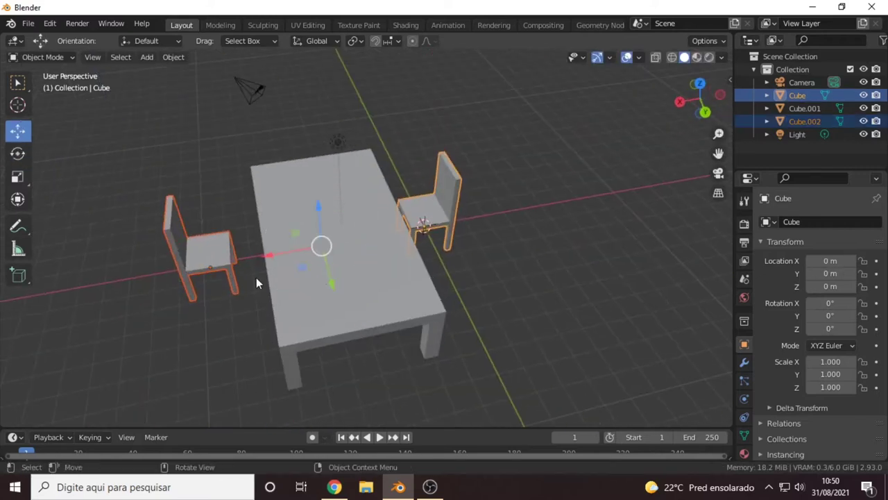
key("g")
key("y")
left_click(300, 267)
key("KP_7")
key("g")
key("x")
left_click(445, 240)
- Turn the right-hand chair to face the table squarely
left_click(514, 236)
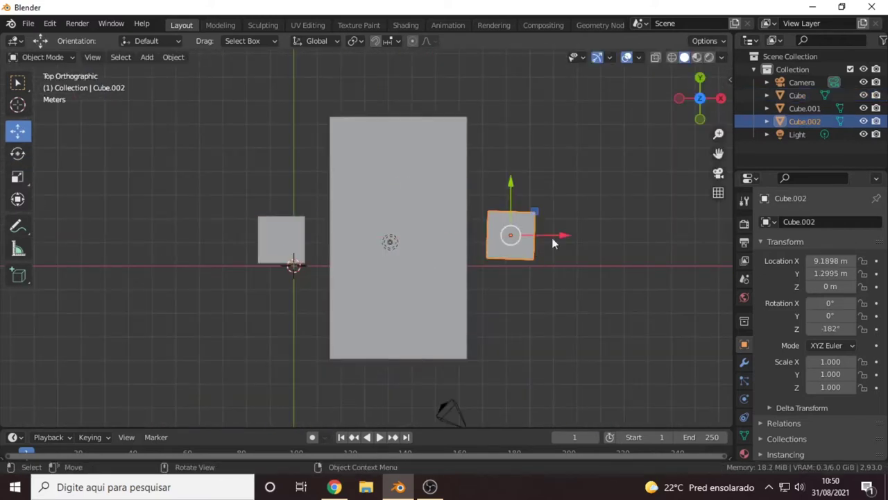
left_click_drag(541, 280, 553, 276)
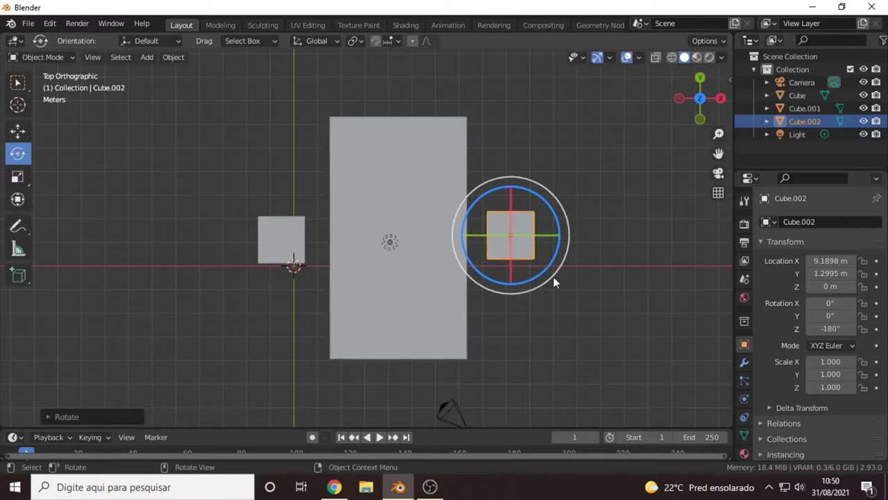
left_click(234, 302)
left_click(277, 239)
middle_click_drag(456, 201, 339, 254, "shift")
- Duplicate the left chair twice, placing copies at the table's top and bottom ends
key("shift+d")
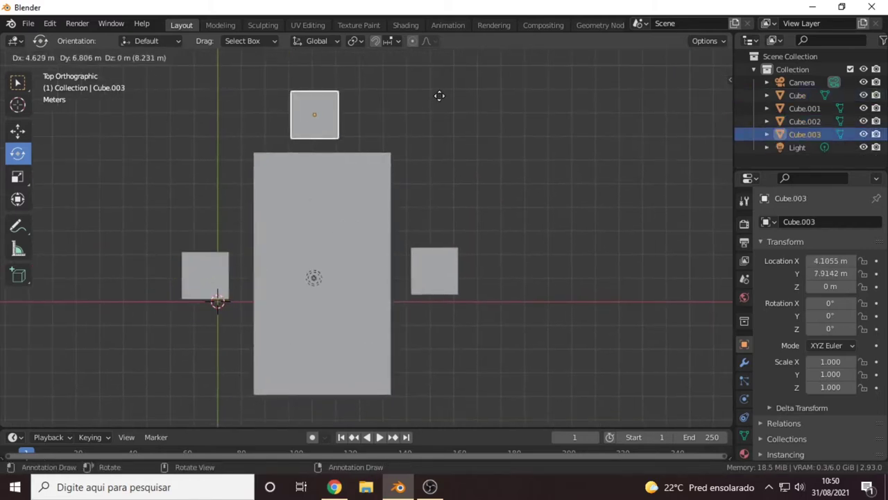
left_click(448, 96)
key("shift+d")
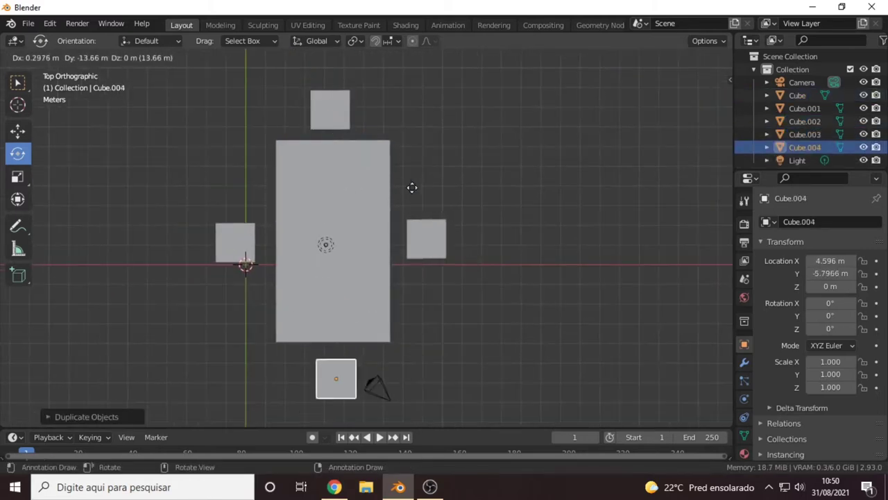
left_click(412, 185)
mouse_move(413, 184)
middle_mouse_down()
mouse_move(368, 132)
mouse_move(333, 138)
middle_mouse_up()
- Rotate the end chairs to -90° so they face the table
left_click_drag(229, 291, 270, 266)
middle_click_drag(303, 193, 416, 208)
left_click(500, 236)
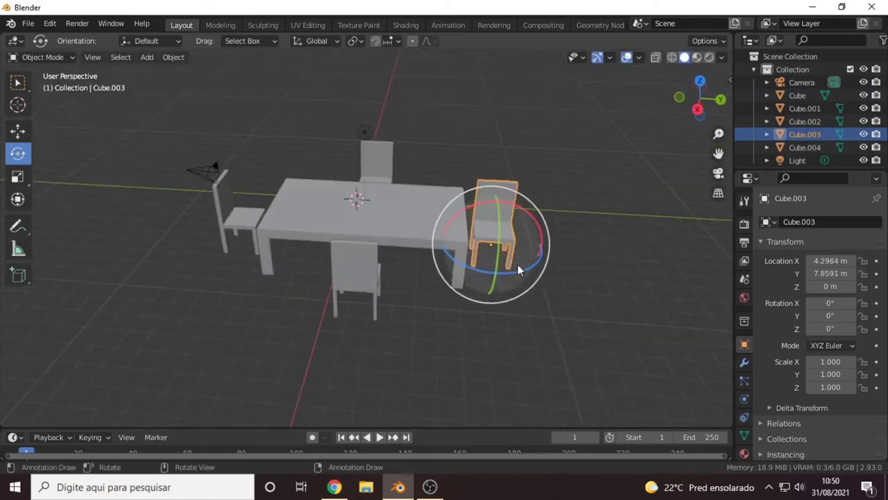
mouse_move(518, 265)
left_mouse_down()
mouse_move(458, 267)
mouse_move(479, 263)
left_mouse_up()
mouse_move(504, 253)
middle_mouse_down()
mouse_move(408, 174)
mouse_move(348, 175)
mouse_move(361, 179)
middle_mouse_up()
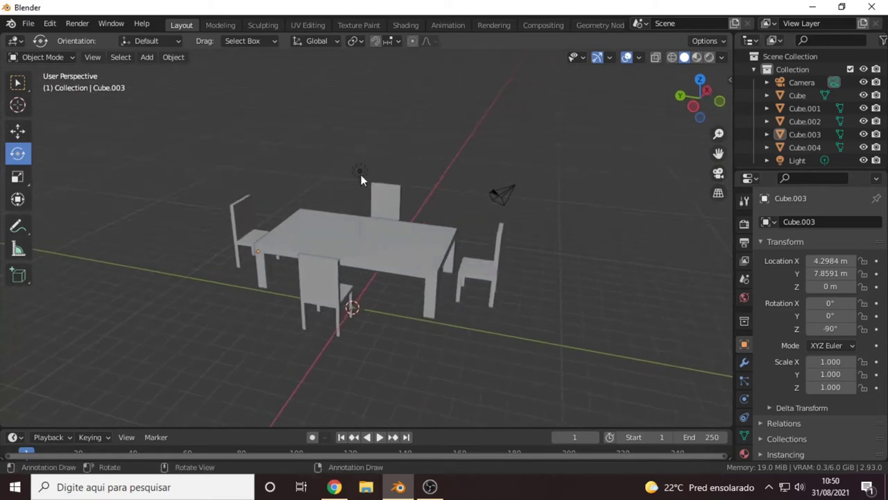
mouse_move(454, 171)
middle_mouse_down()
mouse_move(350, 222)
mouse_move(384, 192)
mouse_move(504, 206)
mouse_move(437, 193)
middle_mouse_up()
scroll(402, 196, "up", 3)
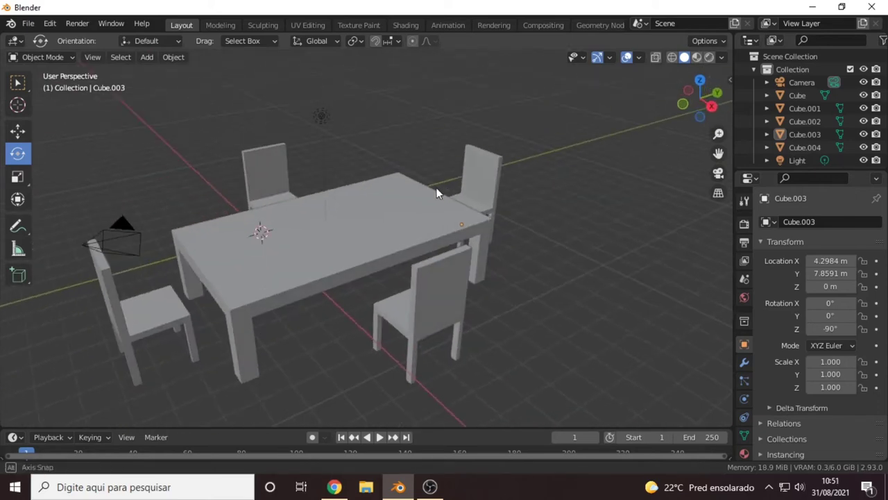
- Add a cylinder and move it onto the tabletop
left_click(151, 60)
mouse_move(164, 72)
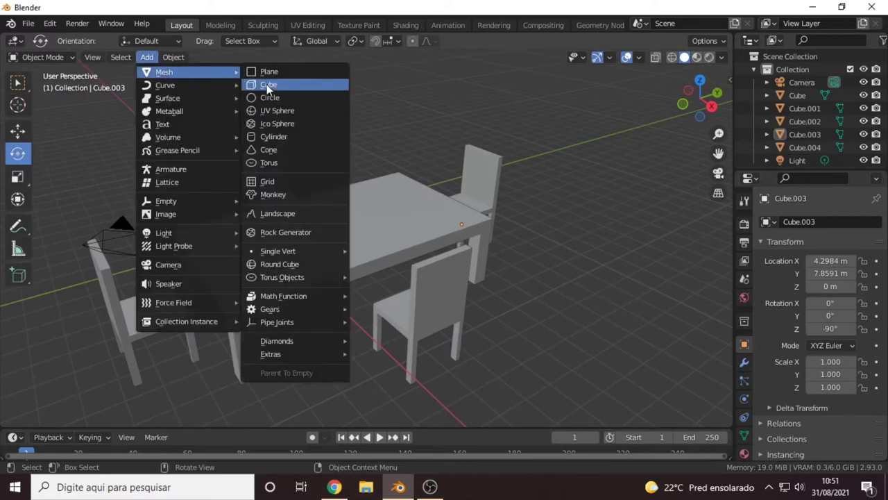
left_click(271, 139)
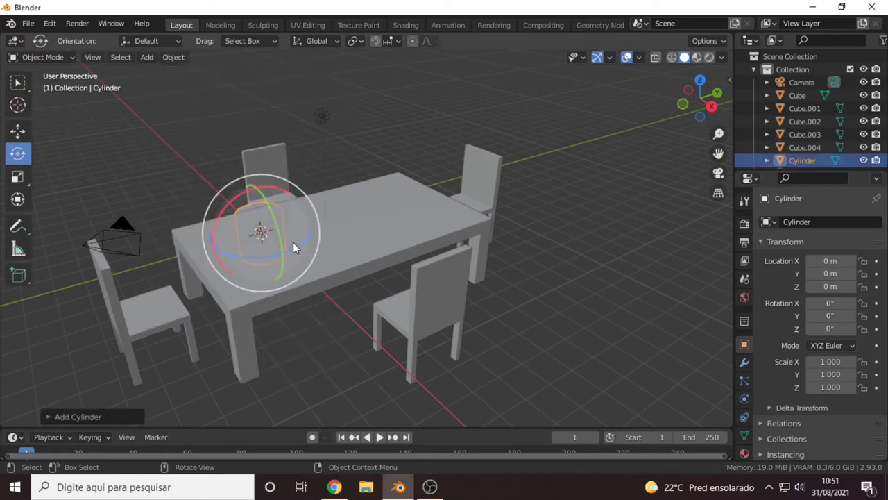
mouse_move(293, 242)
middle_mouse_down()
mouse_move(266, 244)
mouse_move(359, 240)
mouse_move(356, 232)
middle_mouse_up()
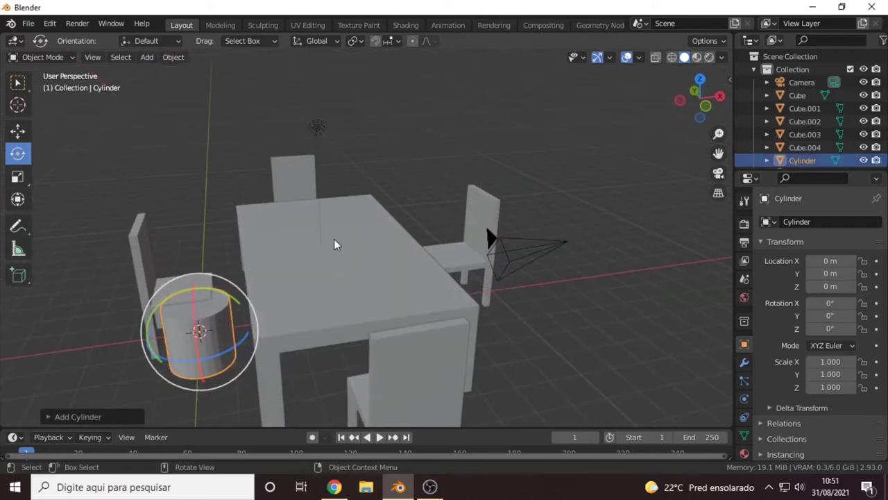
left_click(17, 130)
left_click_drag(199, 331, 384, 234)
- In Edit Mode, shrink the cylinder down with uniform scaling
key("Tab")
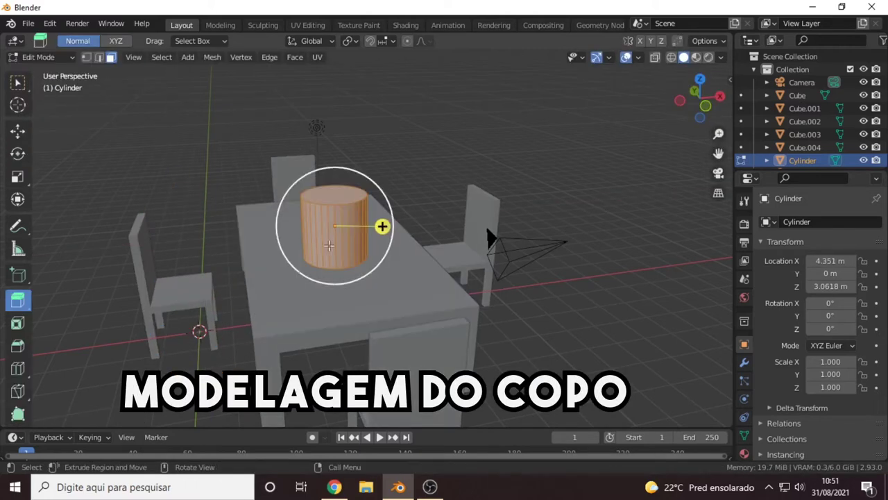
left_click(17, 152)
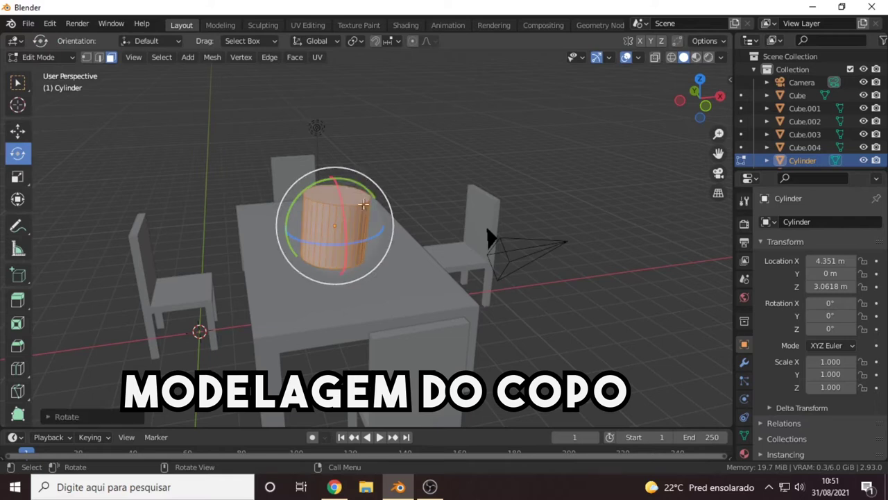
left_click_drag(335, 198, 337, 234)
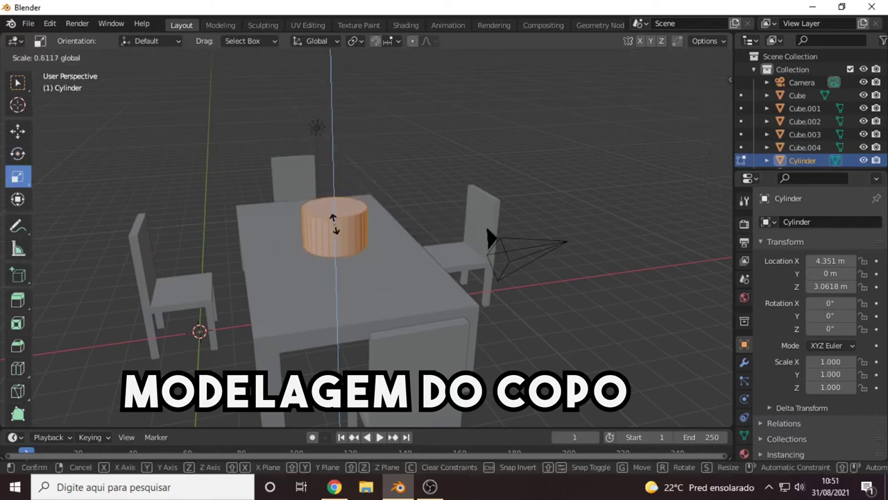
key("s")
key("Escape")
scroll(326, 223, "up", 3)
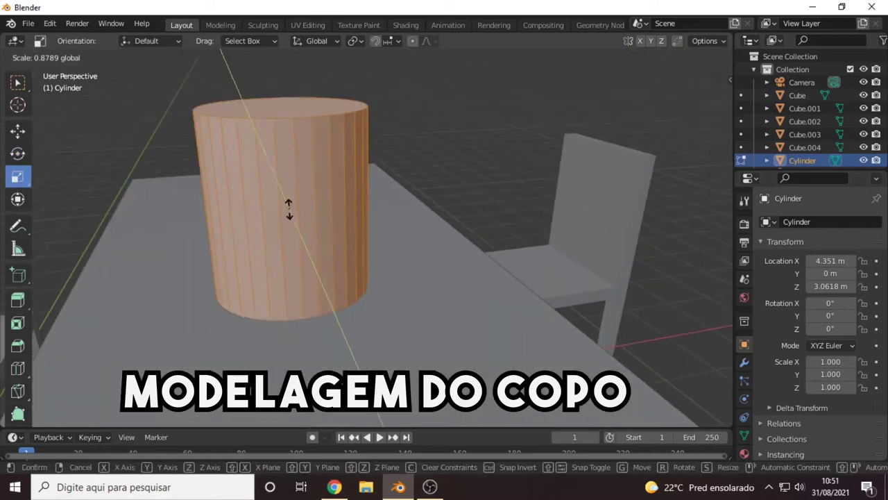
key("s")
left_click(290, 209)
scroll(290, 210, "down", 3)
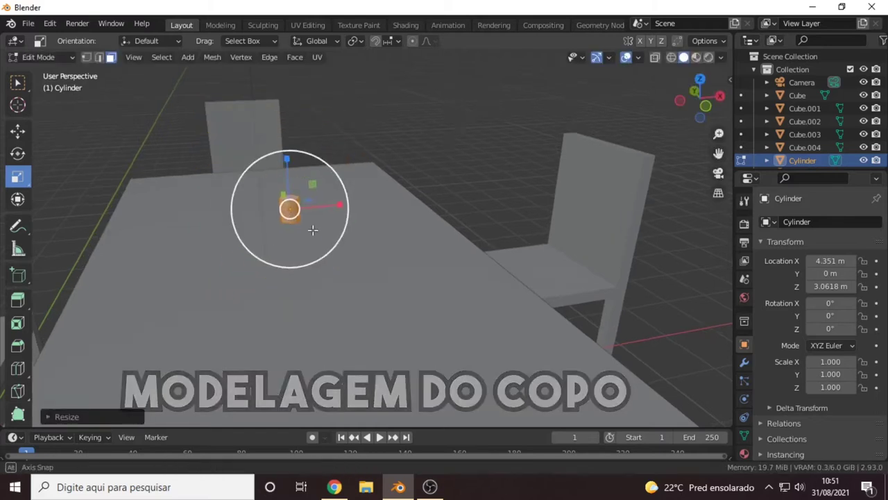
middle_click_drag(290, 210, 356, 218)
- Adjust the cylinder's height with S Z and rescale it uniformly to cup size
key("s")
key("z")
left_click(359, 220)
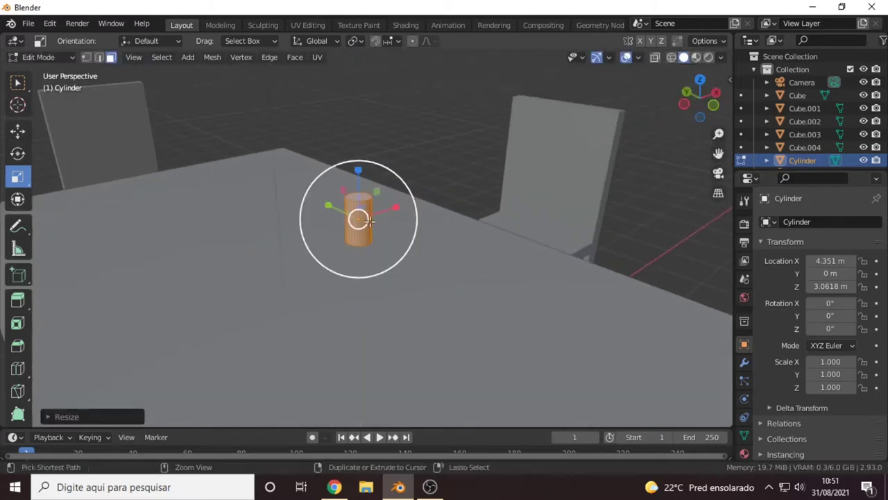
key("s")
key("z")
left_click(362, 217)
key("s")
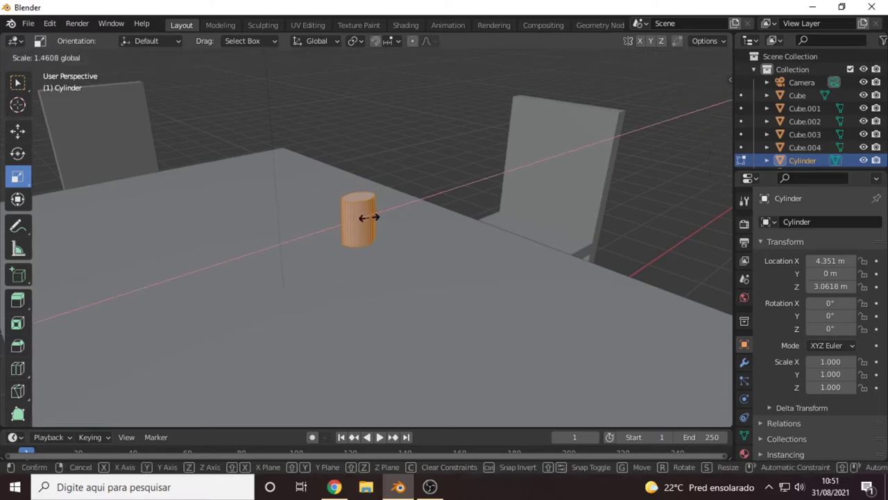
left_click(360, 218)
key("s")
left_click(360, 226)
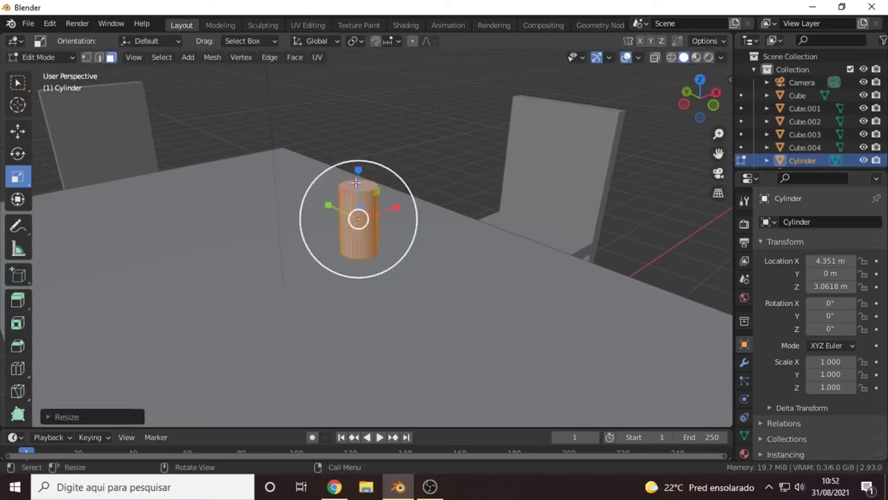
- Lower the cylinder so it stands on the tabletop, centred in view
middle_click_drag(390, 228, 319, 206)
left_click_drag(217, 110, 222, 187)
mouse_move(222, 187)
middle_mouse_down()
mouse_move(339, 266)
mouse_move(260, 265)
mouse_move(258, 248)
middle_mouse_up()
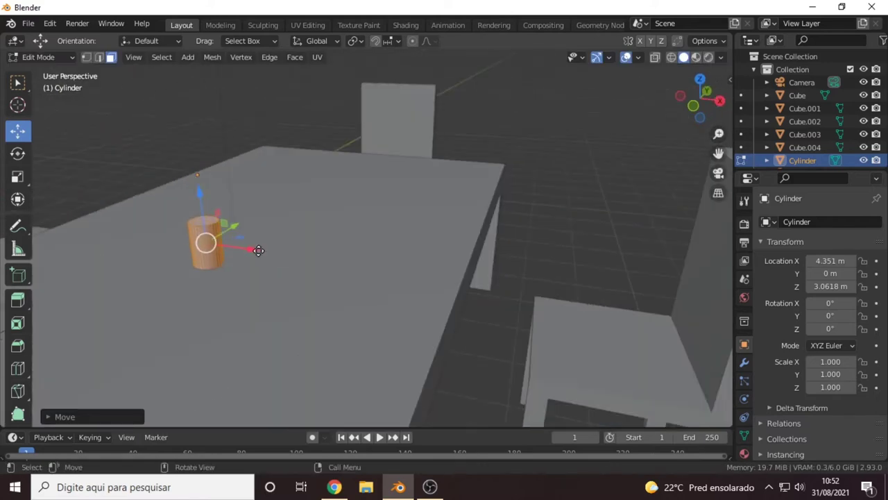
mouse_move(389, 271)
middle_mouse_down()
mouse_move(313, 299)
mouse_move(316, 291)
middle_mouse_up()
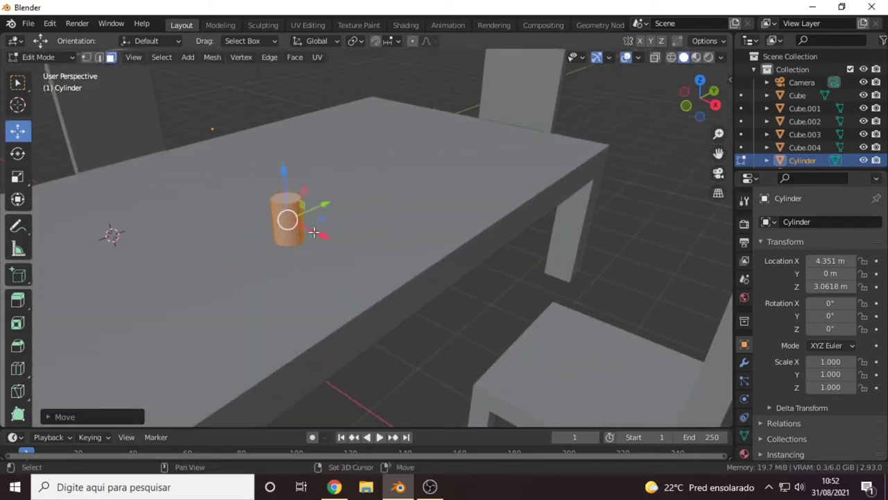
scroll(326, 235, "up", 3)
middle_click_drag(326, 235, 354, 264)
- Inset the cylinder's top face into a rim and extrude it down to hollow the glass
left_click(18, 323)
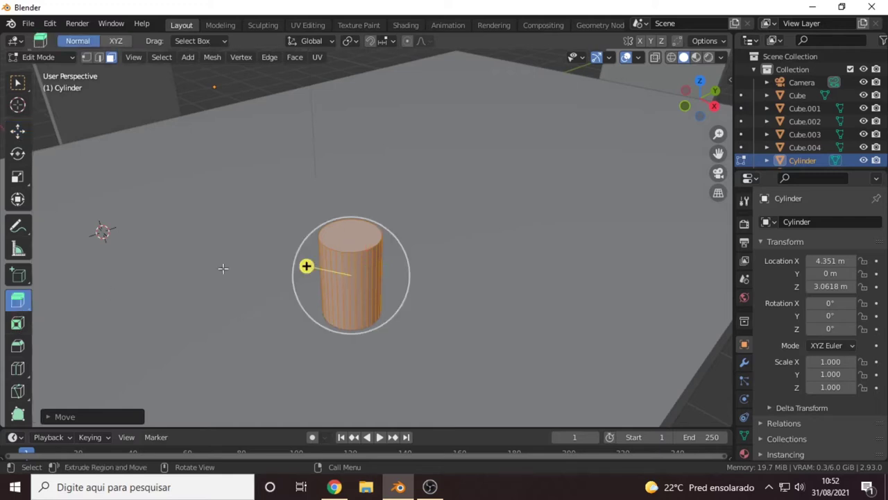
left_click(355, 241)
left_click_drag(364, 244, 298, 249)
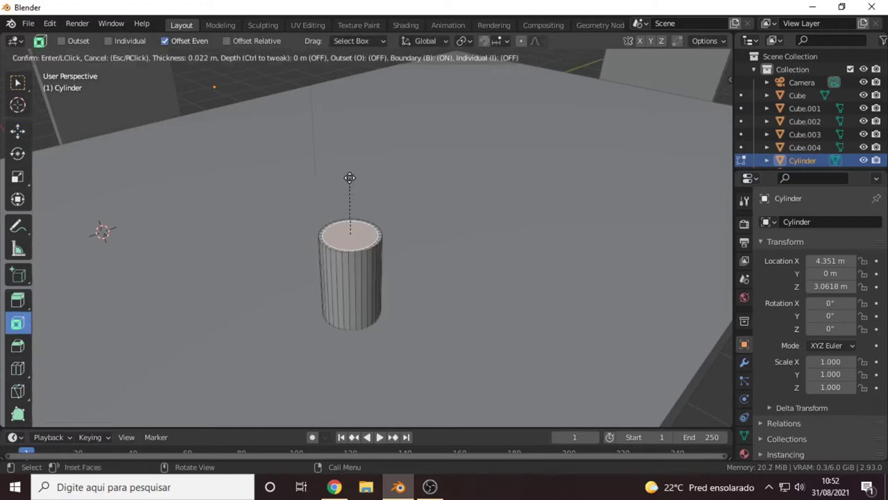
left_click(18, 299)
left_click_drag(349, 188, 349, 250)
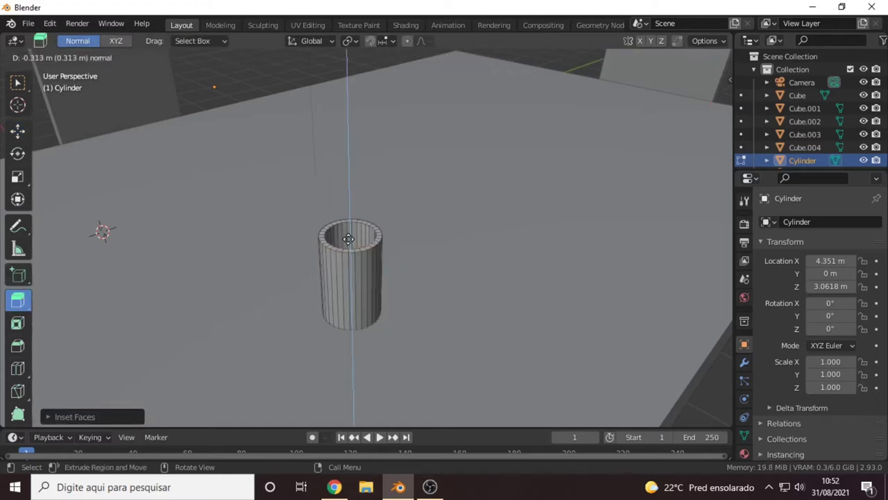
mouse_move(349, 250)
middle_mouse_down()
mouse_move(333, 291)
mouse_move(356, 260)
mouse_move(472, 305)
mouse_move(493, 288)
mouse_move(437, 284)
mouse_move(355, 309)
mouse_move(168, 188)
middle_mouse_up()
- Return to Object Mode and bring up the Add menu's mesh shapes
key("ctrl+Tab")
left_click(110, 189)
mouse_move(110, 189)
middle_mouse_down()
mouse_move(258, 173)
mouse_move(296, 304)
mouse_move(397, 314)
middle_mouse_up()
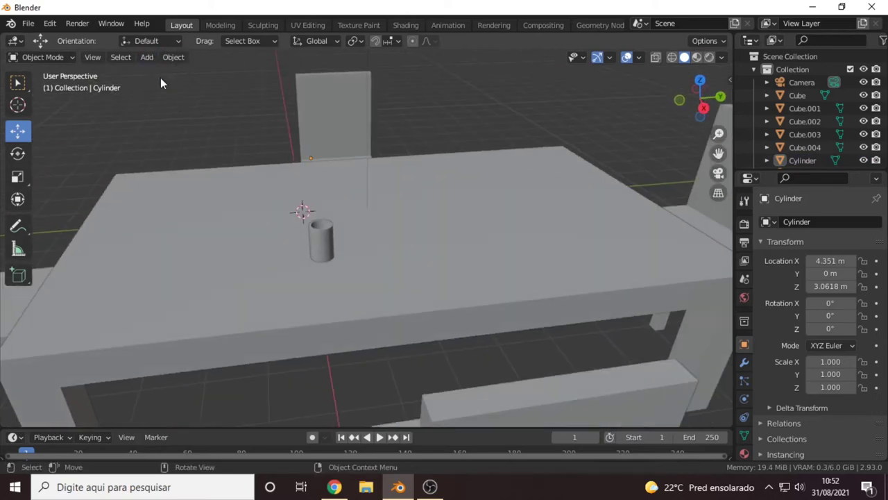
left_click(147, 58)
mouse_move(164, 72)
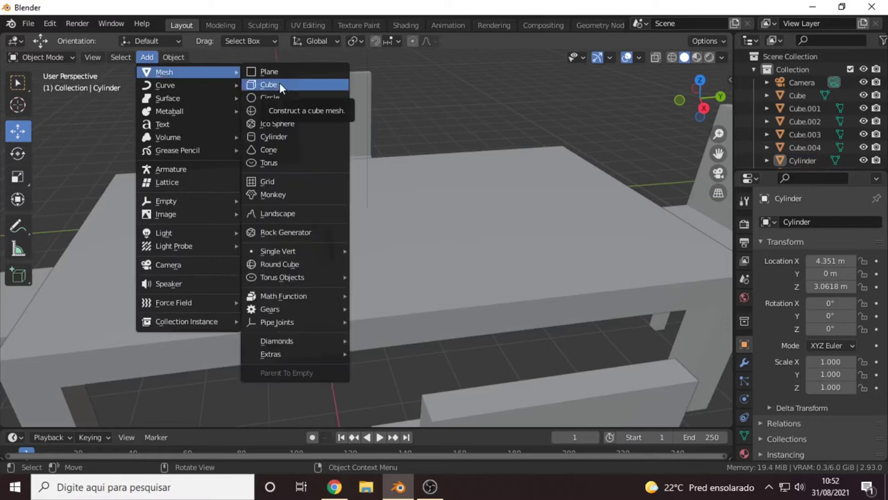
- Add a new cylinder and raise it up to table height
left_click(272, 137)
mouse_move(312, 244)
middle_mouse_down()
mouse_move(363, 260)
mouse_move(349, 239)
mouse_move(96, 323)
middle_mouse_up()
mouse_move(95, 323)
left_mouse_down()
mouse_move(139, 285)
mouse_move(369, 282)
left_mouse_up()
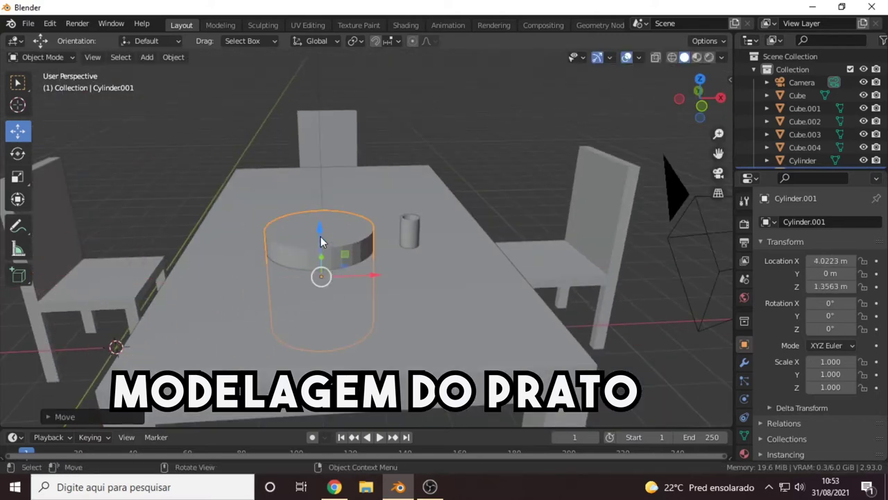
left_click_drag(321, 236, 321, 154)
- In Edit Mode, lower the cylinder's top face to flatten it into a thin disc
key("ctrl+Tab")
left_click(458, 271)
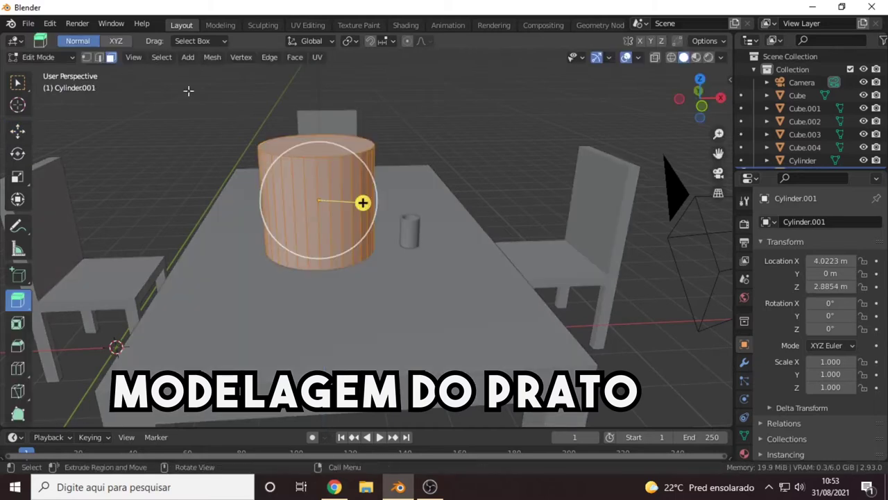
left_click(281, 149)
left_click(18, 129)
left_click_drag(316, 97, 316, 193)
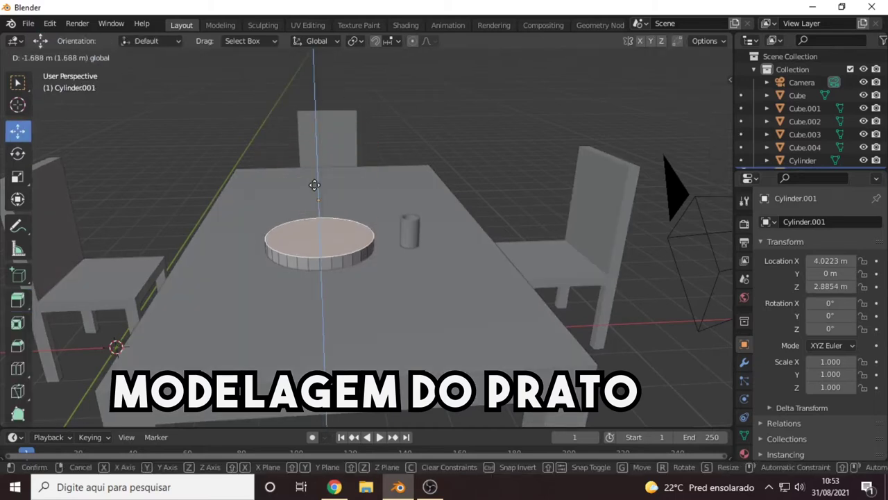
left_click(319, 206)
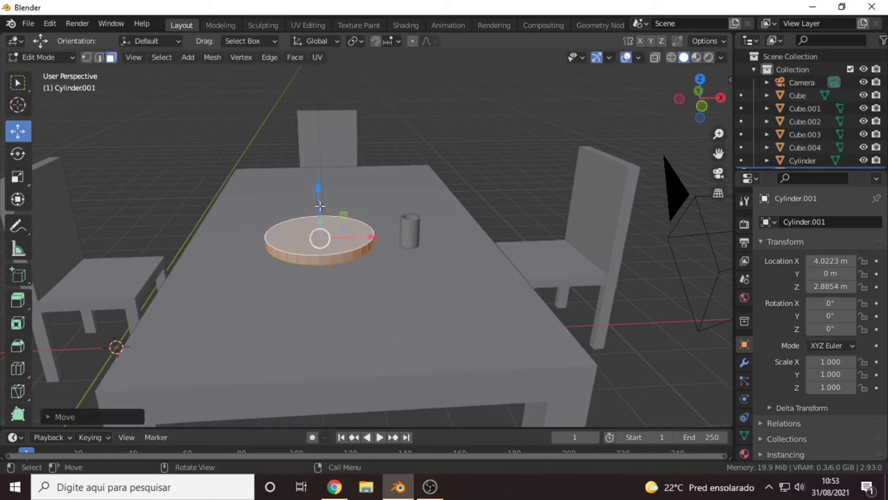
left_click_drag(329, 191, 318, 193)
mouse_move(318, 192)
middle_mouse_down()
mouse_move(306, 287)
mouse_move(382, 326)
middle_mouse_up()
scroll(306, 288, "up", 3)
- Inset the disc's top face twice and push the centre down into a recess
key("i")
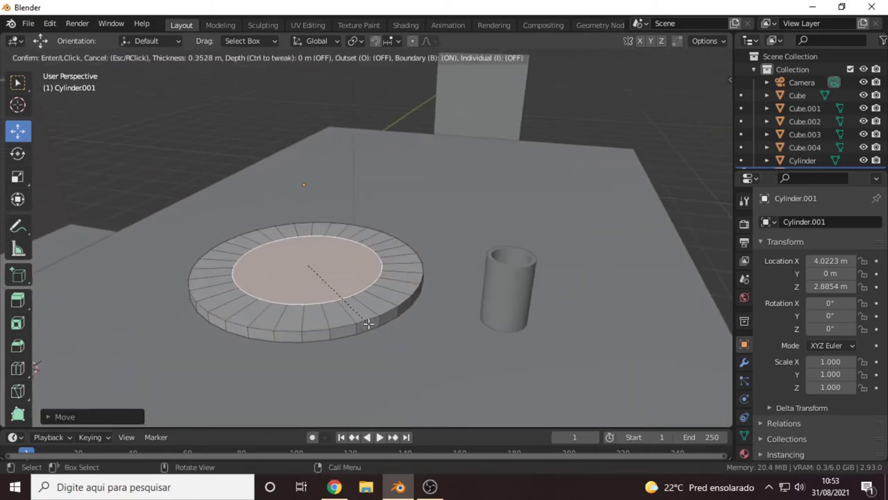
left_click(300, 219)
left_click_drag(300, 220, 309, 233)
key("i")
left_click(310, 233)
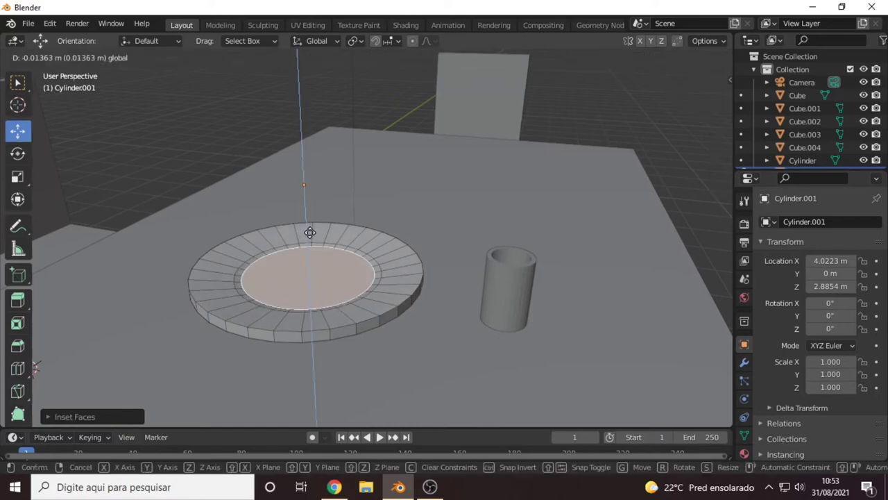
left_click(309, 233)
key("Tab")
- Lower the whole plate vertically to Z 2.751
middle_click_drag(334, 331, 281, 317)
key("g")
key("z")
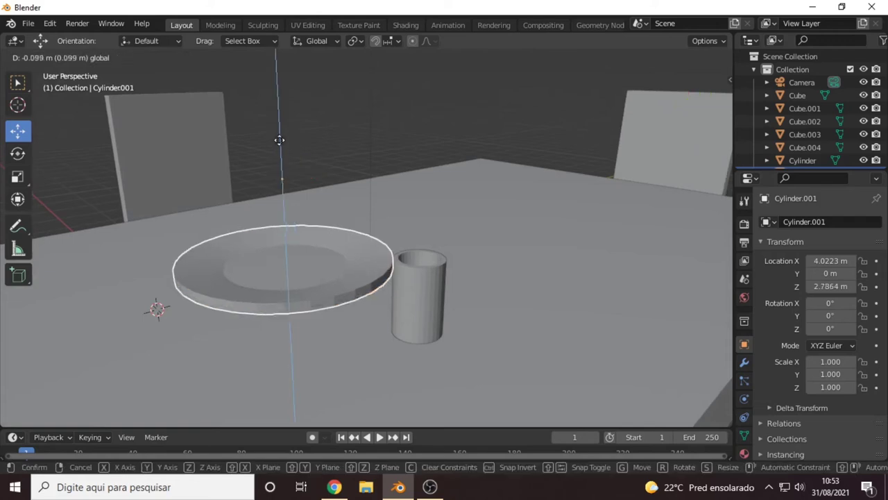
left_click(292, 235)
- Select all the plate geometry, adjust it vertically and scale it thinner along Z
key("ctrl+Tab")
left_click(420, 224)
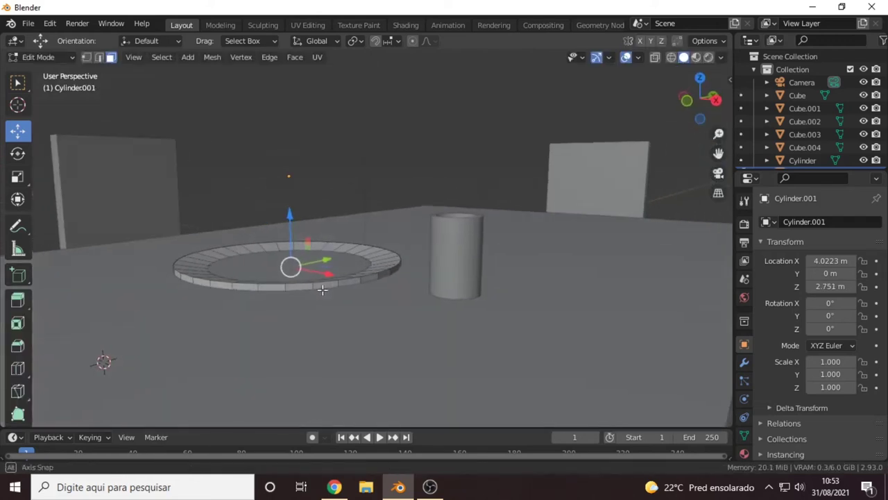
key("a")
mouse_move(291, 264)
middle_mouse_down()
mouse_move(300, 286)
mouse_move(127, 109)
middle_mouse_up()
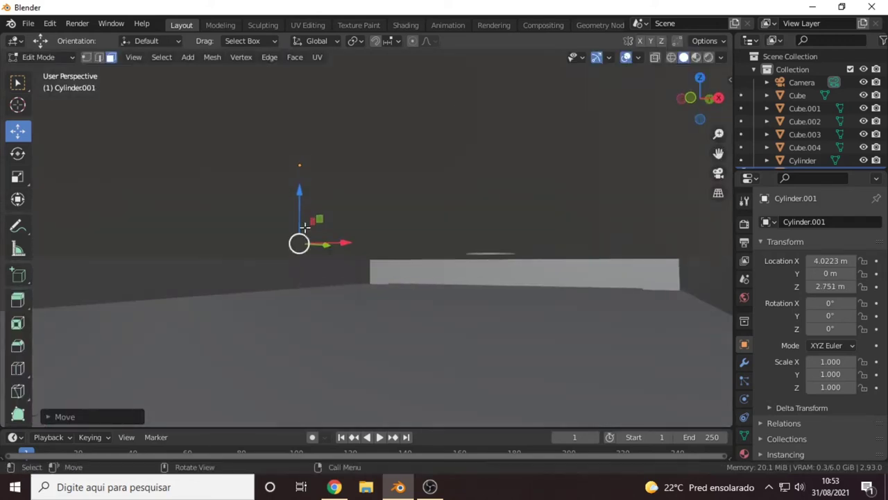
key("g")
key("z")
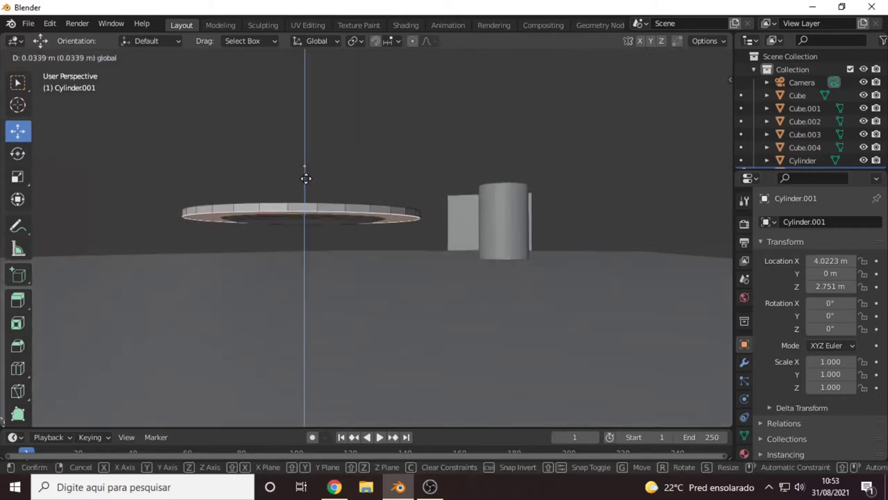
left_click(305, 178)
middle_click_drag(305, 178, 302, 264)
mouse_move(272, 298)
middle_mouse_down()
mouse_move(298, 258)
mouse_move(293, 264)
middle_mouse_up()
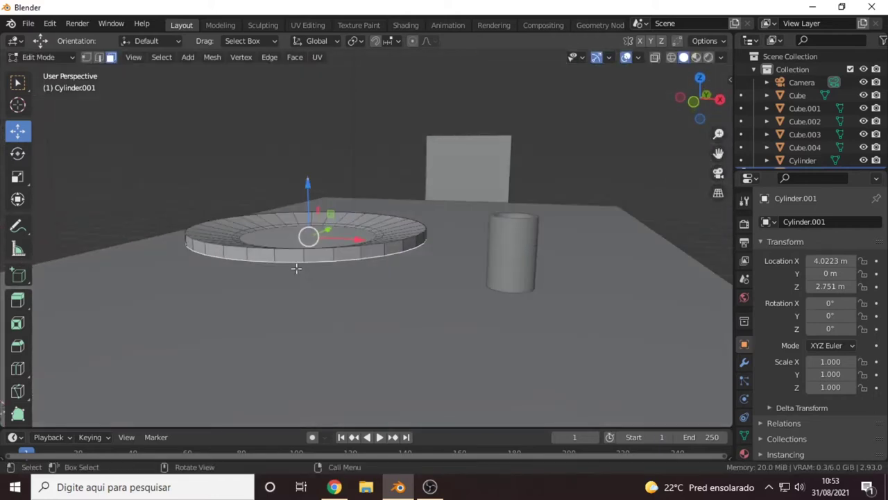
key("a")
left_click(18, 153)
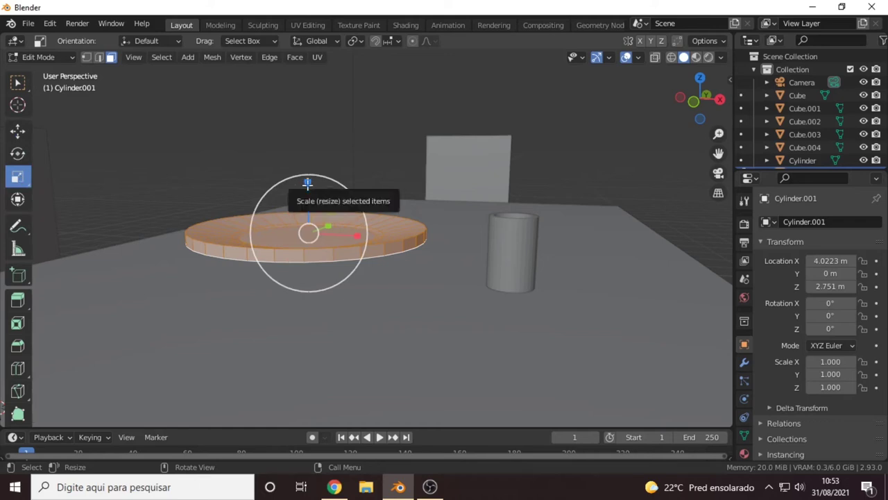
left_click_drag(307, 182, 308, 216)
middle_click_drag(308, 222, 154, 130)
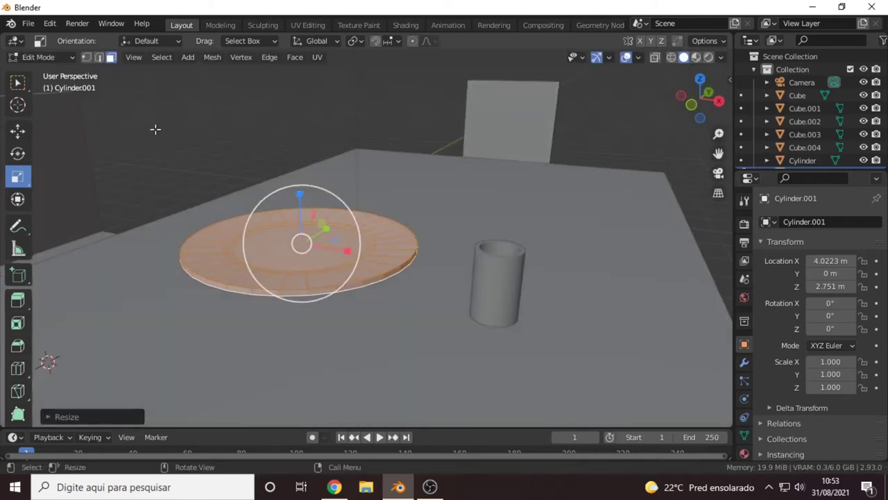
- Raise the plate's outer rim loop into a lip, then lower the plate toward the tabletop
key("alt+a")
left_click(272, 288, "alt")
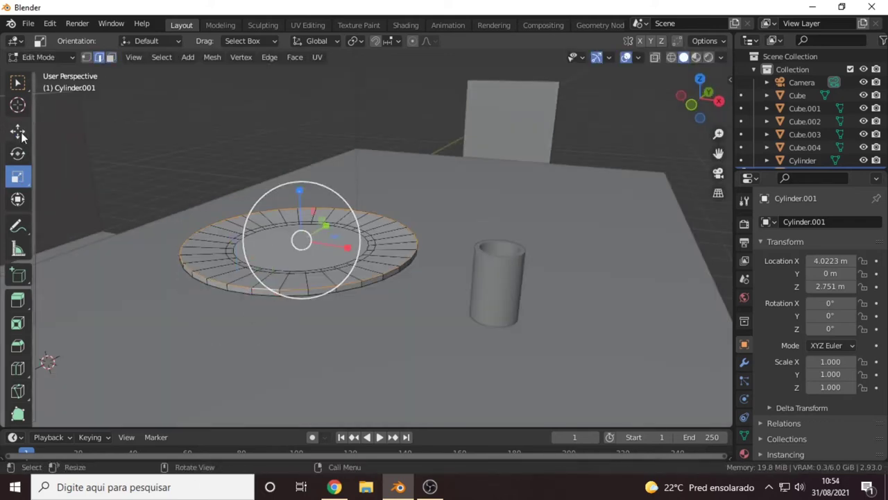
left_click_drag(299, 189, 301, 185)
key("ctrl+Tab")
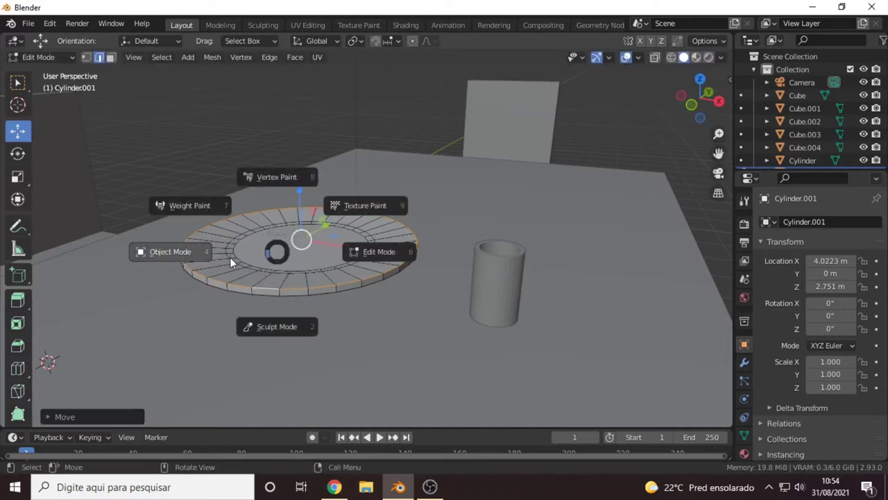
left_click(230, 257)
middle_click_drag(228, 282, 291, 194)
mouse_move(292, 194)
left_mouse_down()
mouse_move(290, 205)
mouse_move(294, 197)
left_mouse_up()
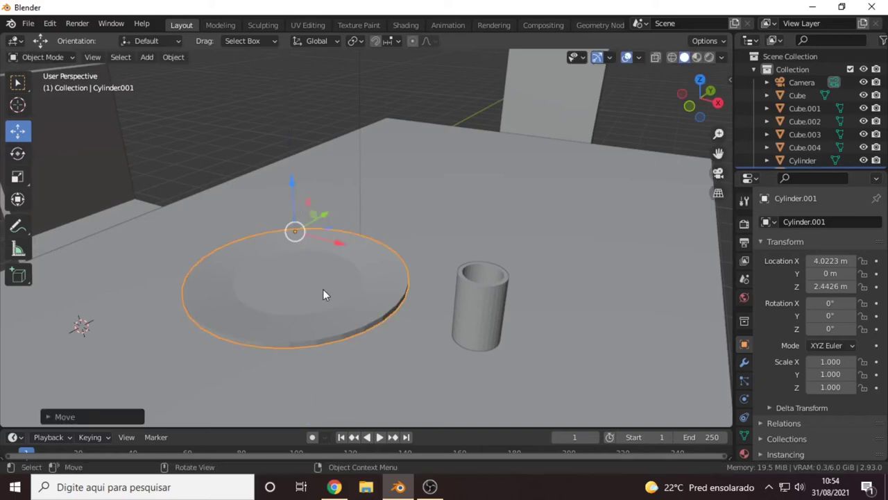
- Slide the plate along X to the glass, scale it to 0.698, and lower it onto the tabletop
mouse_move(332, 258)
left_mouse_down()
mouse_move(479, 313)
mouse_move(627, 338)
left_mouse_up()
middle_click_drag(628, 338, 158, 269)
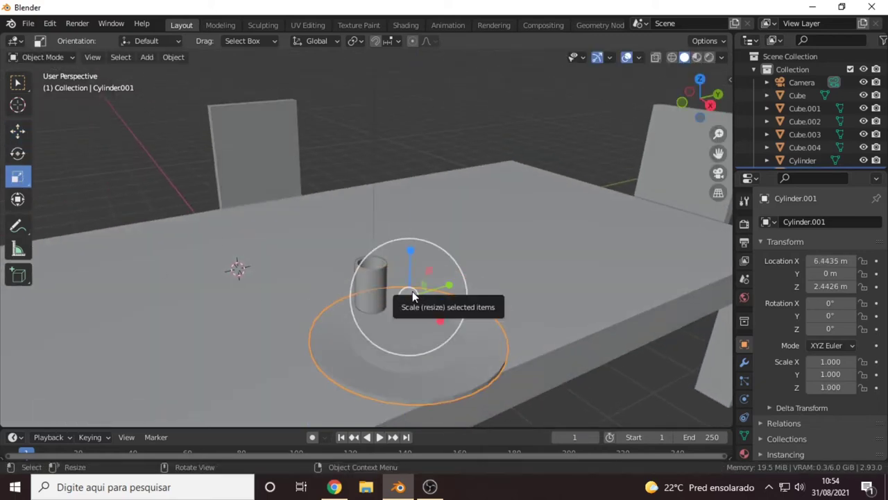
scroll(412, 293, "up", 4)
scroll(444, 255, "down", 4)
key("s")
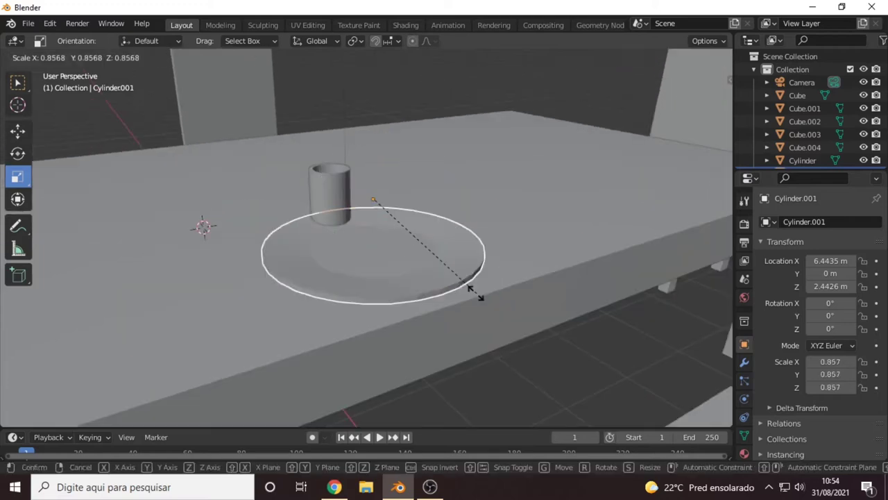
left_click(456, 281)
left_click(18, 130)
left_click_drag(373, 149, 373, 170)
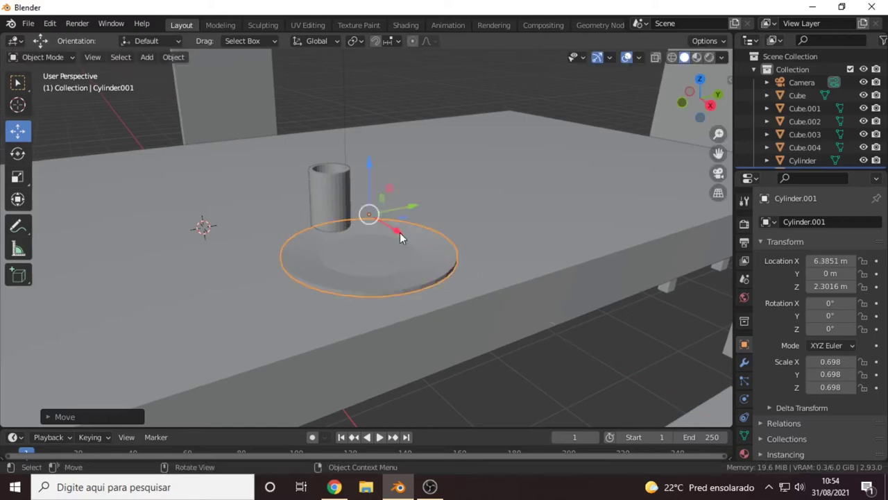
- Shift the glass and plate along Y so they sit side by side at Y 1.1189 m
left_click(327, 198)
mouse_move(309, 85)
left_mouse_down()
mouse_move(269, 103)
mouse_move(278, 114)
left_mouse_up()
mouse_move(387, 236)
middle_mouse_down()
mouse_move(293, 184)
mouse_move(562, 278)
mouse_move(422, 272)
middle_mouse_up()
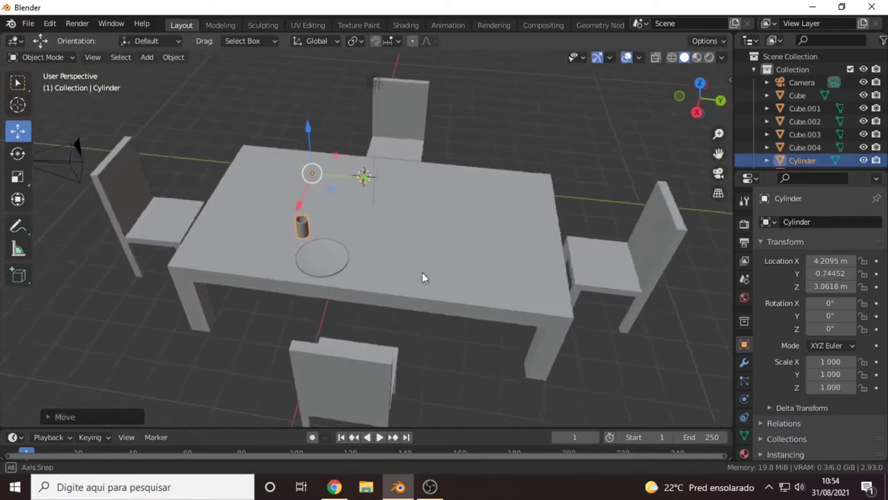
left_click(325, 254)
mouse_move(367, 220)
left_mouse_down()
mouse_move(418, 221)
mouse_move(409, 217)
left_mouse_up()
mouse_move(420, 236)
middle_mouse_down()
mouse_move(323, 237)
mouse_move(427, 247)
middle_mouse_up()
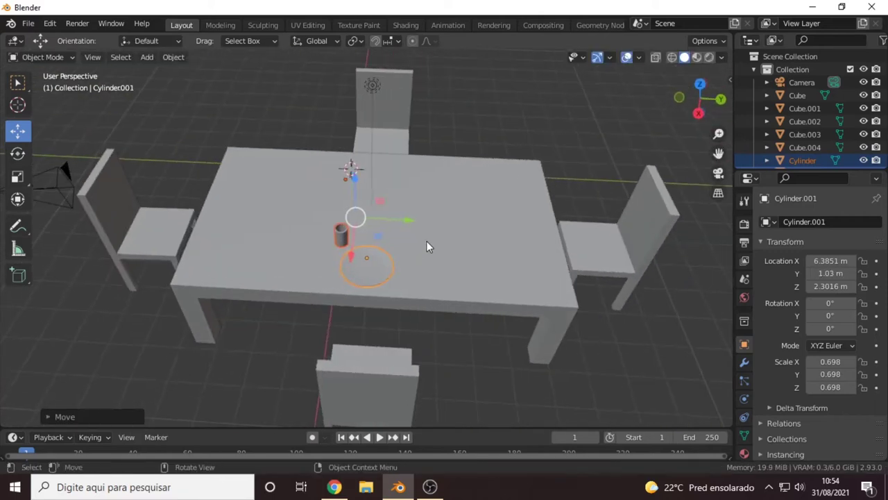
left_click_drag(363, 258, 370, 252)
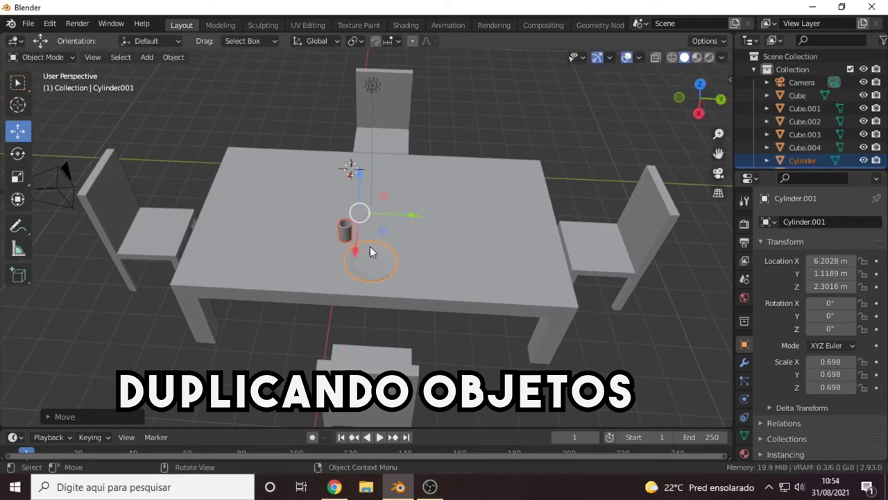
- Duplicate the glass and plate twice, placing and rotating each copy at another seat
key("shift+d")
left_click(299, 194)
key("r")
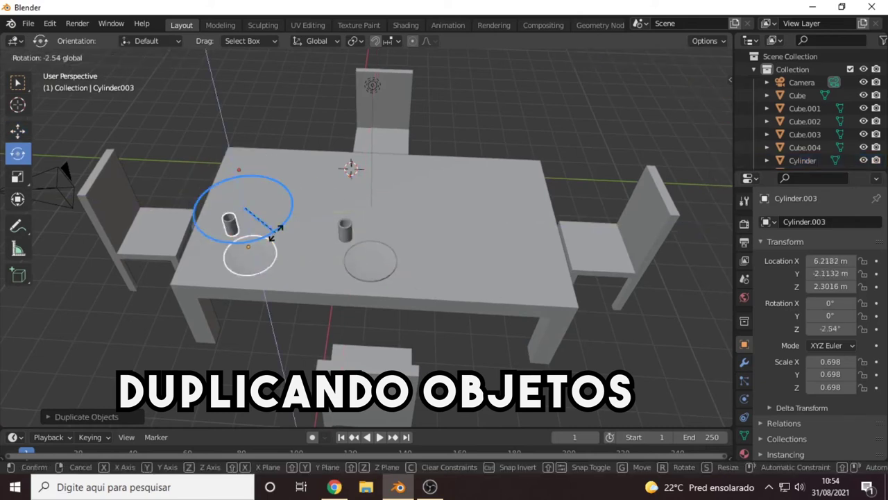
left_click(232, 239)
key("shift+d")
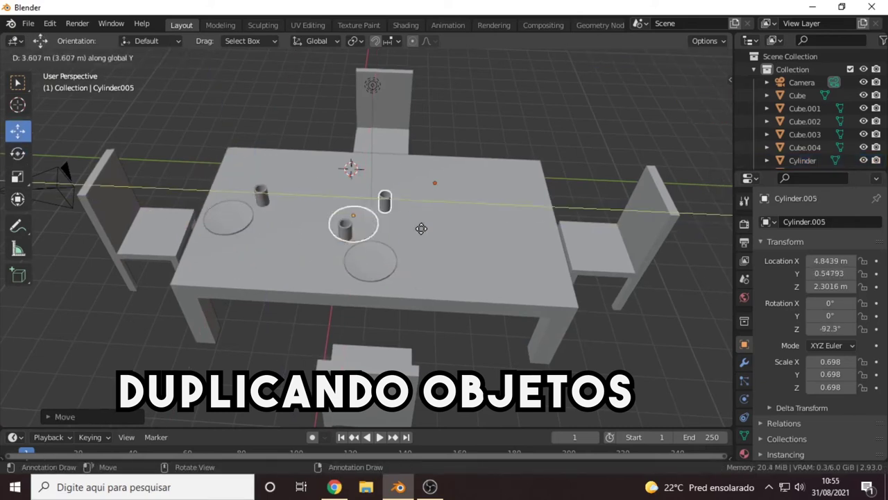
left_click(413, 231)
key("r")
left_click(398, 235)
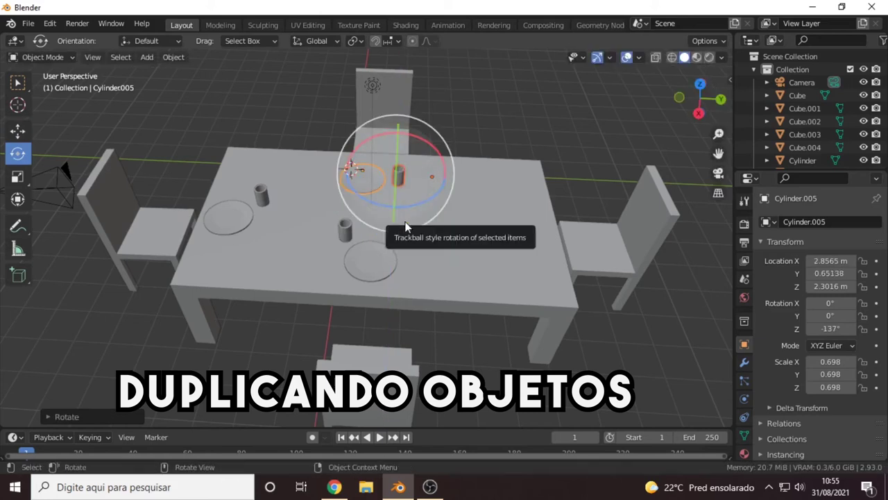
- Duplicate one more place setting and move it along Y to the right table edge
key("shift+d")
left_click(266, 227)
key("g")
key("y")
left_click(527, 239)
key("r")
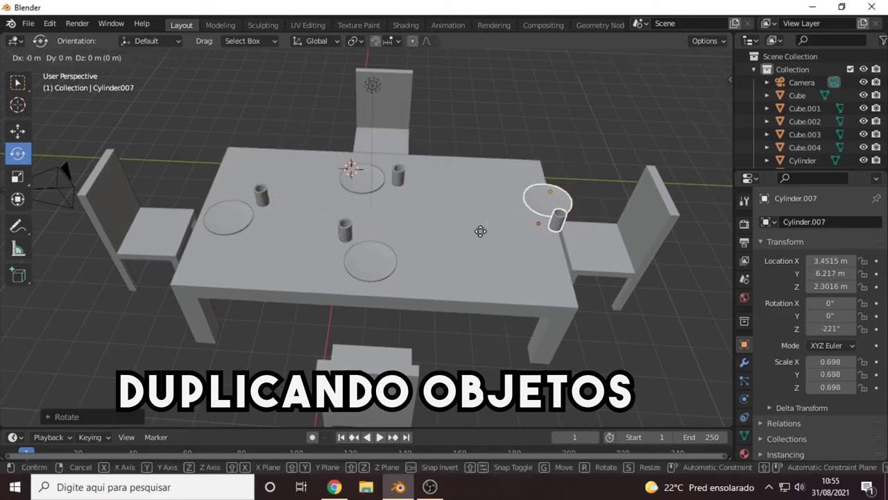
left_click(476, 230)
key("g")
key("y")
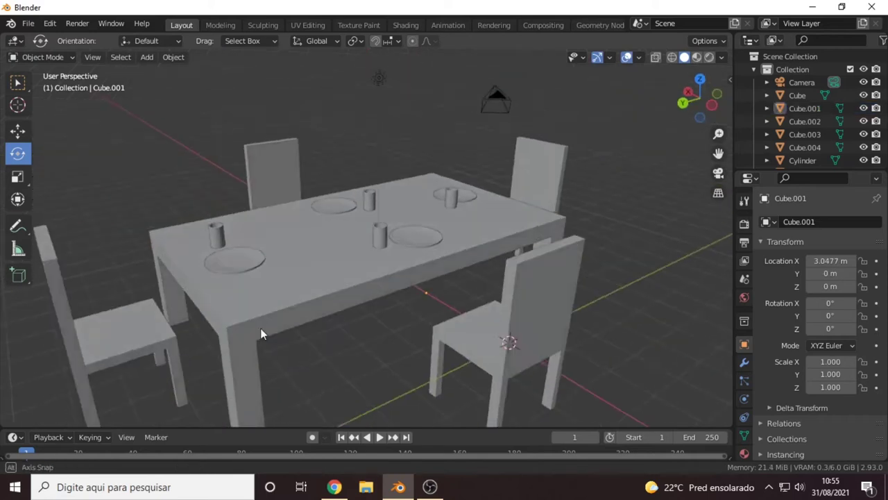
- Show the scene through the camera, then split the viewport into two side-by-side 3D views
mouse_move(392, 345)
middle_mouse_down()
mouse_move(502, 332)
mouse_move(472, 342)
middle_mouse_up()
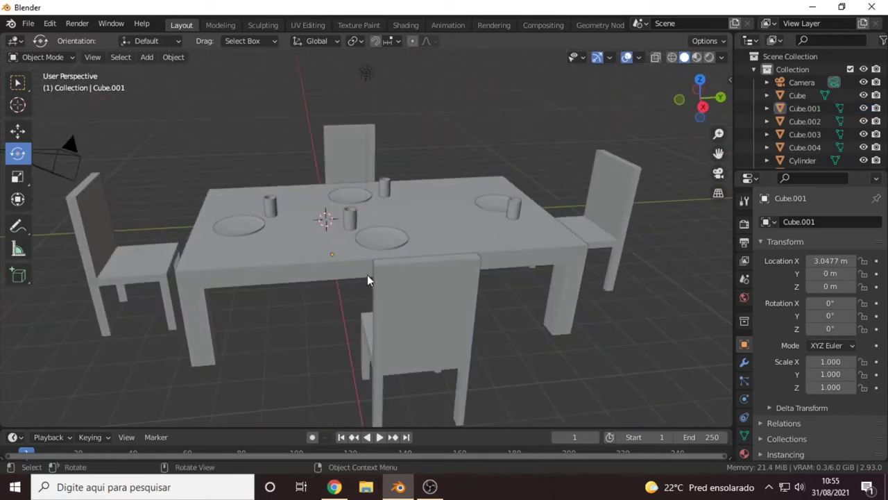
middle_click_drag(367, 275, 422, 287)
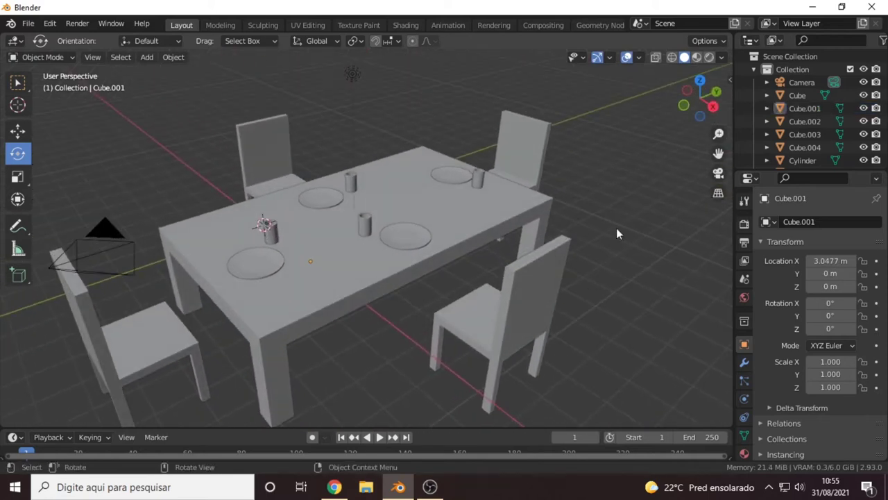
left_click(718, 174)
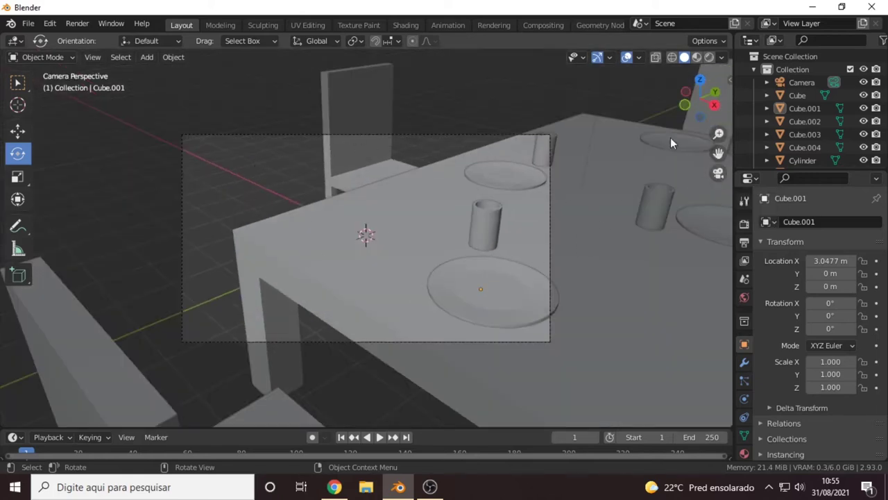
mouse_move(721, 61)
left_mouse_down()
mouse_move(545, 82)
mouse_move(393, 82)
left_mouse_up()
- Select the camera and move it to -7.4375, -12.567, 7.2381 m beside the table
left_click(721, 174)
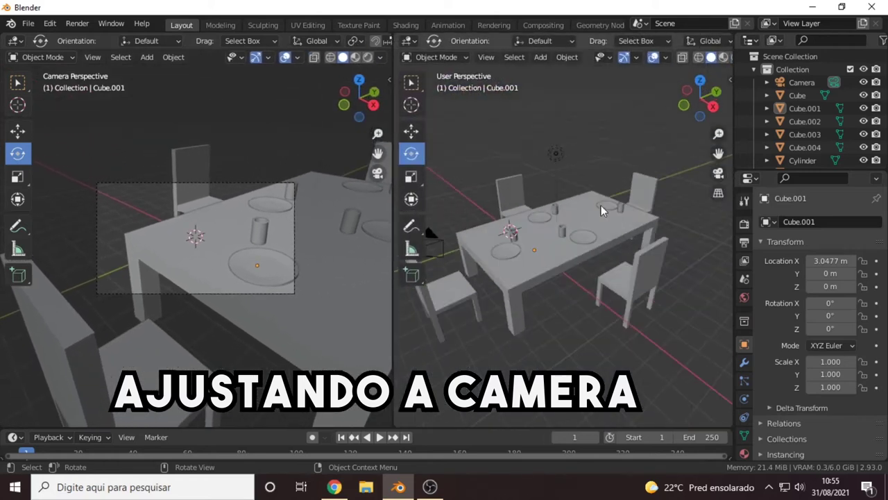
mouse_move(601, 205)
middle_mouse_down()
mouse_move(501, 204)
mouse_move(514, 246)
middle_mouse_up()
left_click(513, 244)
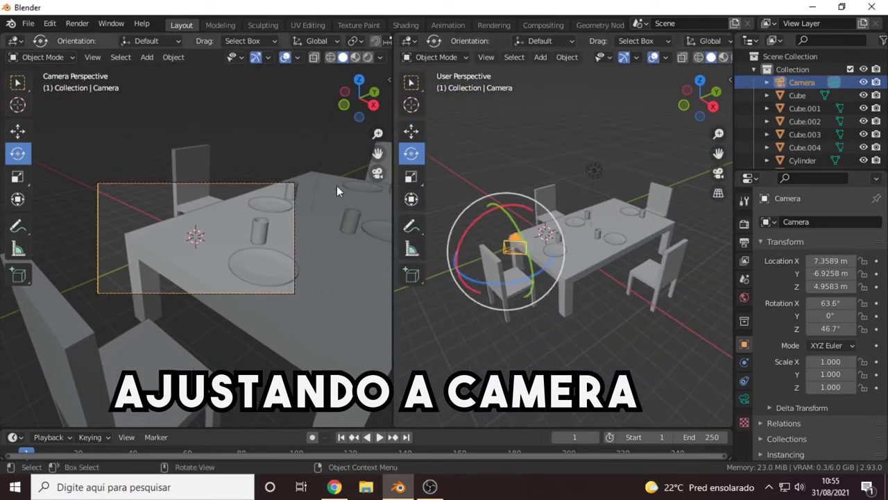
left_click(411, 131)
left_click_drag(526, 275, 695, 245)
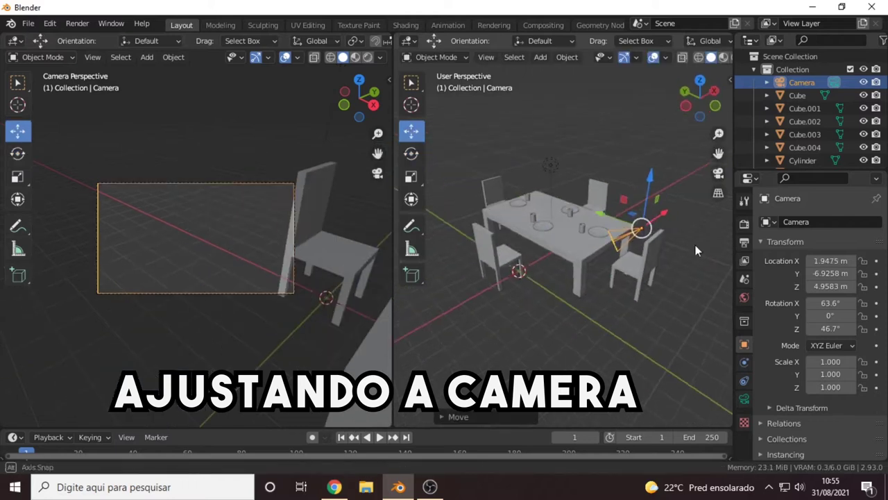
key("r")
key("g")
left_click(612, 297)
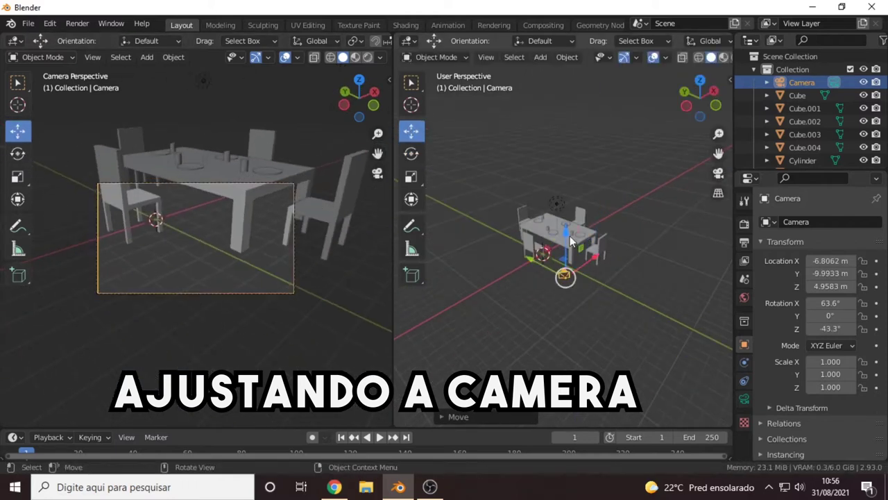
- Tilt the camera down to 73.5°/-2.9°/-42.4° so it frames the whole table
left_click(411, 154)
mouse_move(583, 208)
left_mouse_down()
mouse_move(565, 239)
mouse_move(576, 250)
mouse_move(590, 221)
left_mouse_up()
left_click(411, 130)
mouse_move(590, 221)
middle_mouse_down()
mouse_move(482, 258)
mouse_move(500, 240)
mouse_move(657, 232)
middle_mouse_up()
left_click(655, 272)
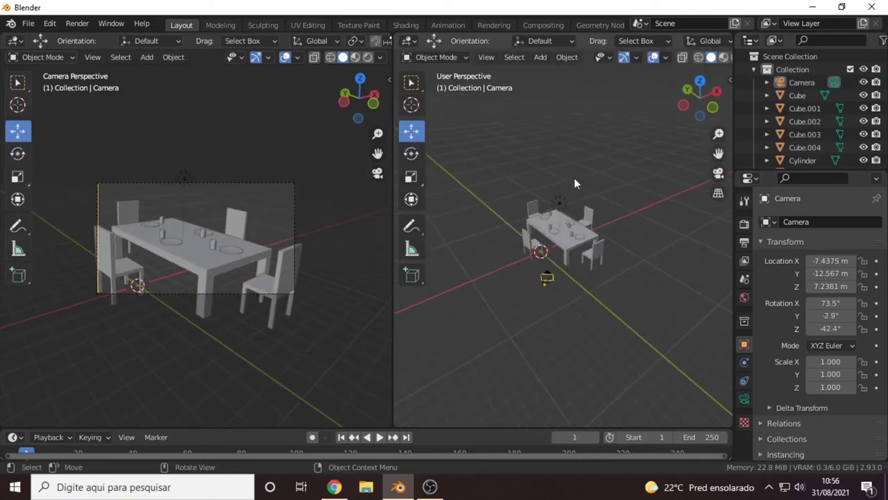
- Add a new default cube, Cube.005, and enter Edit Mode on its mesh
left_click(563, 59)
mouse_move(539, 57)
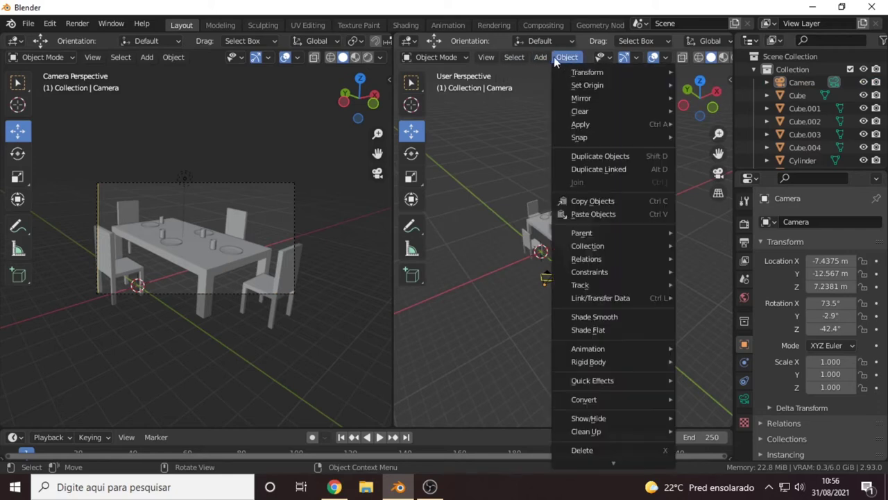
left_click(662, 85)
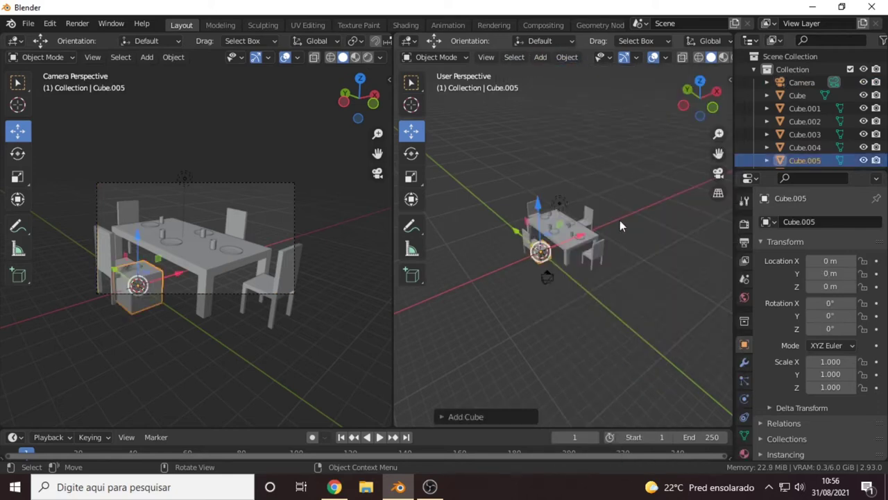
scroll(620, 220, "up", 2)
scroll(544, 297, "up", 2)
scroll(582, 296, "up", 2)
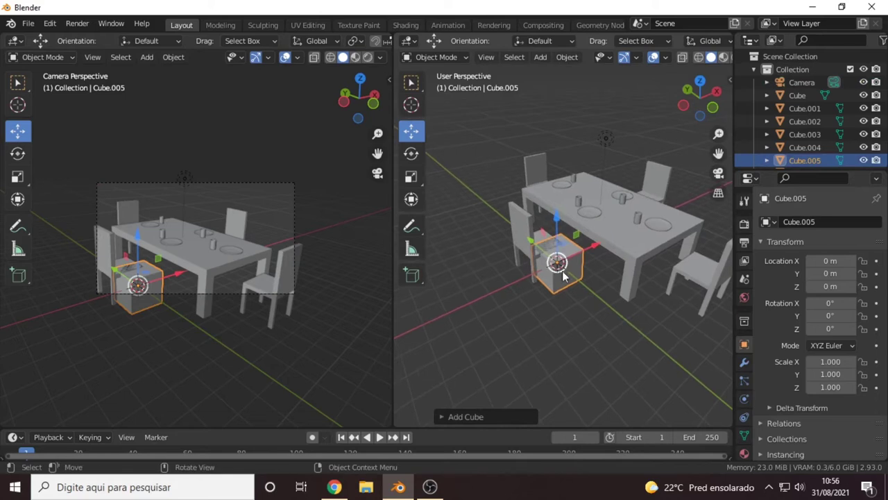
key("ctrl+Tab")
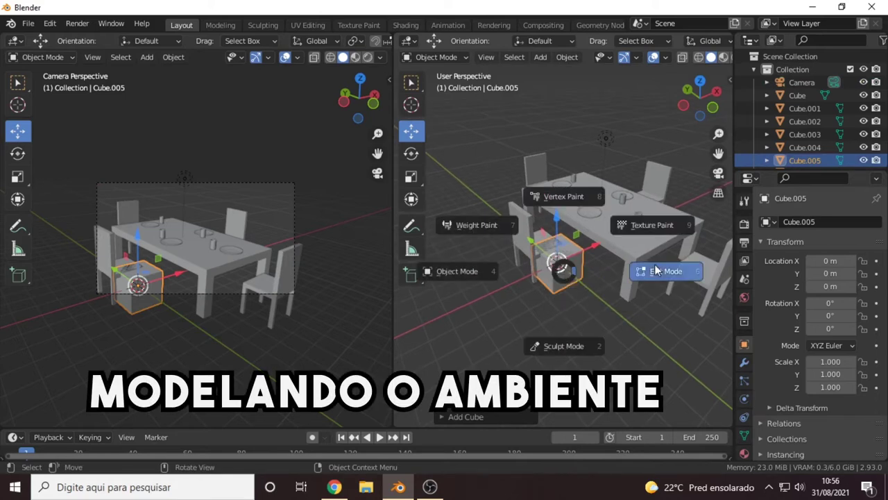
left_click(655, 270)
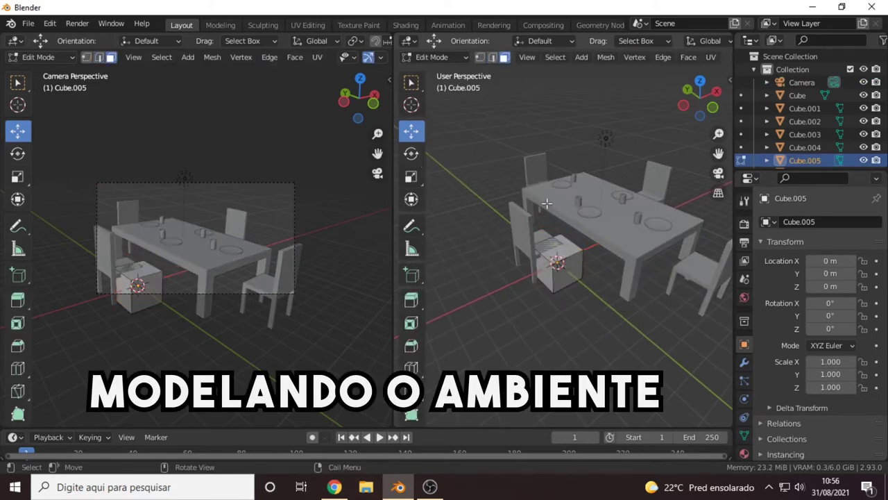
- Scale the cube along Z into a thin flat slab
key("s")
key("z")
left_click(546, 301)
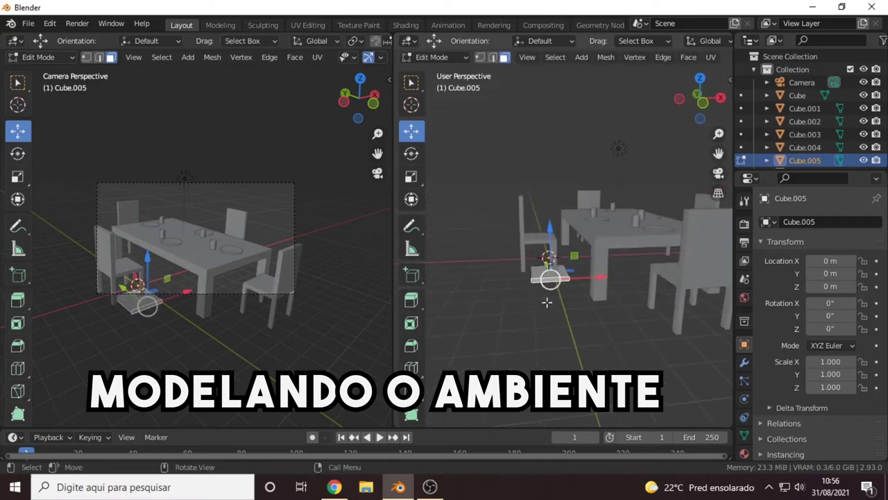
middle_click_drag(545, 301, 543, 262)
- Stretch the slab along Y and widen it along X into a floor under the table
key("g")
key("y")
left_click(620, 312)
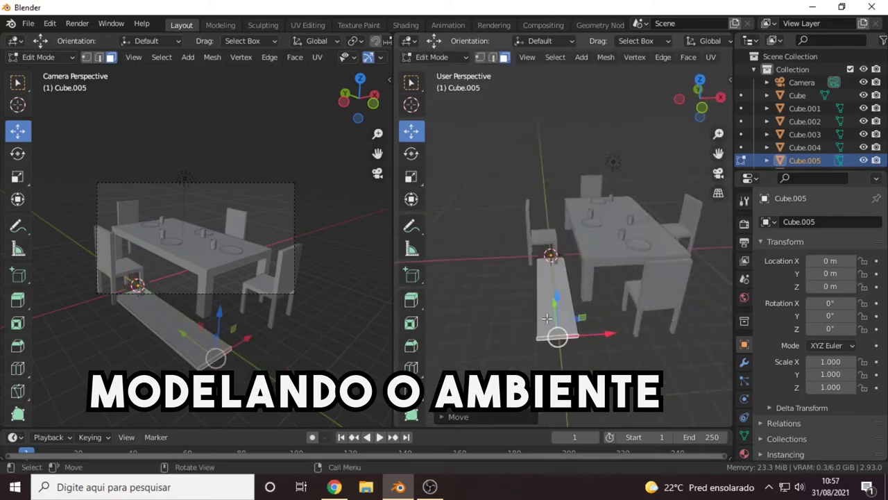
middle_click_drag(620, 312, 546, 295)
key("g")
key("x")
left_click(666, 292)
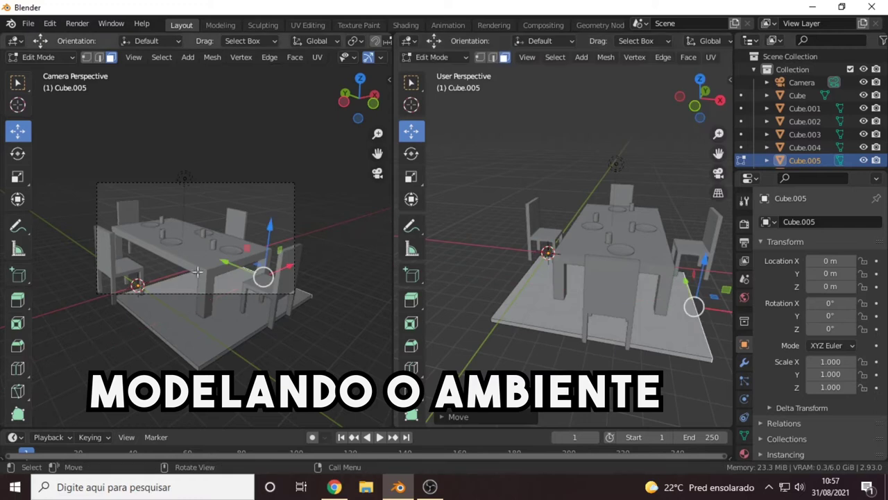
mouse_move(667, 292)
middle_mouse_down()
mouse_move(683, 285)
mouse_move(500, 326)
mouse_move(581, 299)
middle_mouse_up()
key("g")
key("y")
left_click(559, 381)
- Extend the floor further along Y and shift it sideways along X
middle_click_drag(559, 381, 627, 257)
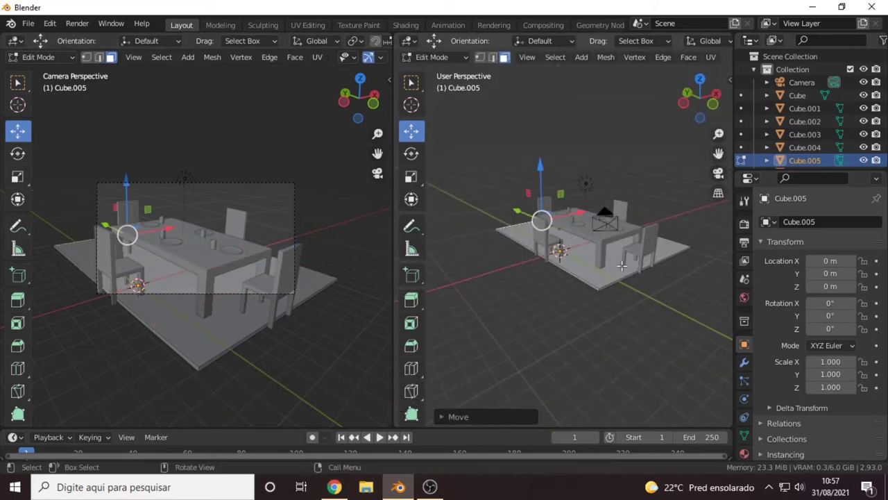
key("g")
key("y")
left_click(628, 257)
key("g")
key("x")
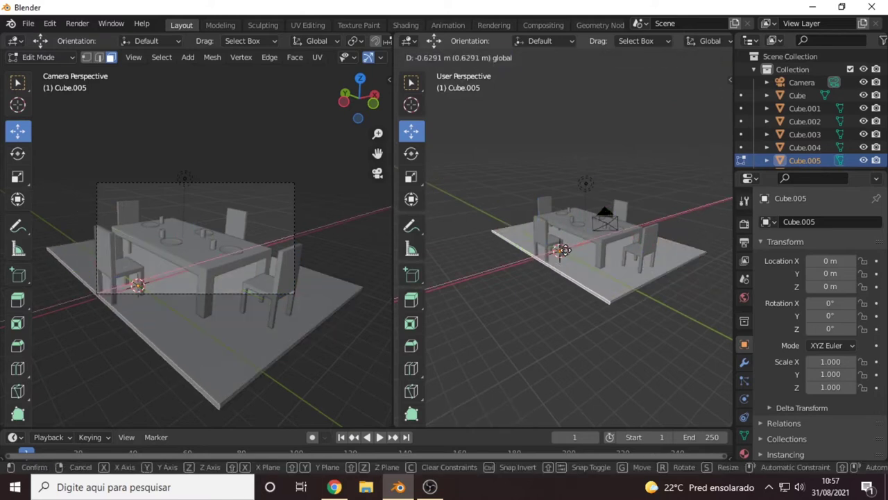
left_click(562, 252)
mouse_move(562, 252)
middle_mouse_down()
mouse_move(587, 304)
mouse_move(611, 291)
middle_mouse_up()
- Add an edge loop near the floor's edge and select the floor's front edge
key("2")
left_click(513, 336)
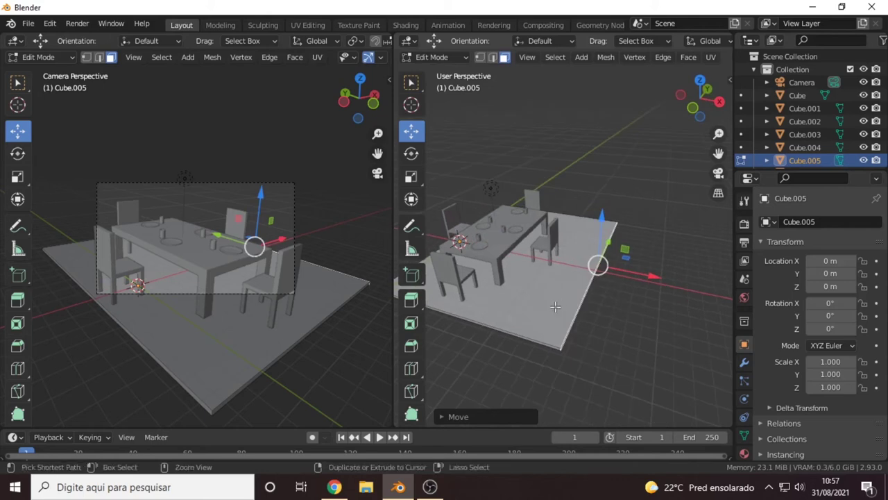
key("g")
key("g")
left_click(564, 340)
mouse_move(563, 340)
middle_mouse_down()
mouse_move(668, 307)
mouse_move(568, 298)
middle_mouse_up()
key("ctrl+e")
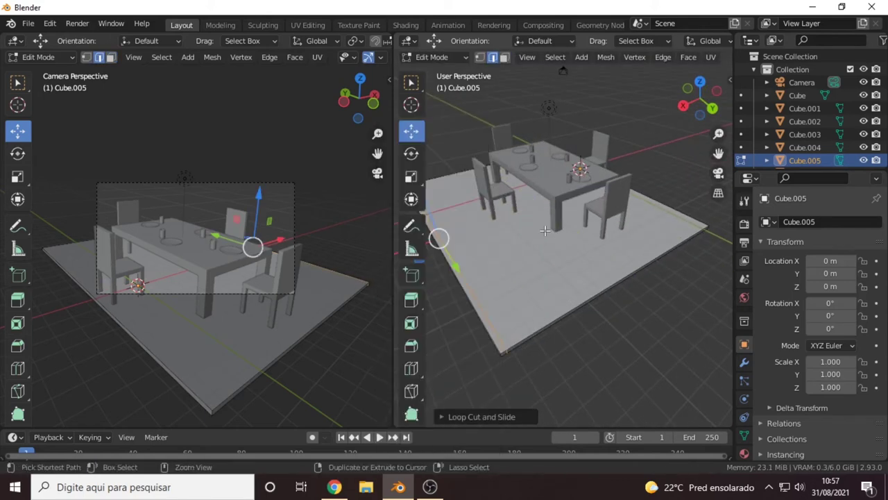
key("Escape")
mouse_move(463, 241)
middle_mouse_down()
mouse_move(687, 294)
mouse_move(559, 302)
mouse_move(576, 295)
mouse_move(477, 260)
middle_mouse_up()
left_click(687, 294)
- Extrude the back floor edges upward into two walls and merge the viewports into one
left_click(559, 301)
left_click(411, 299)
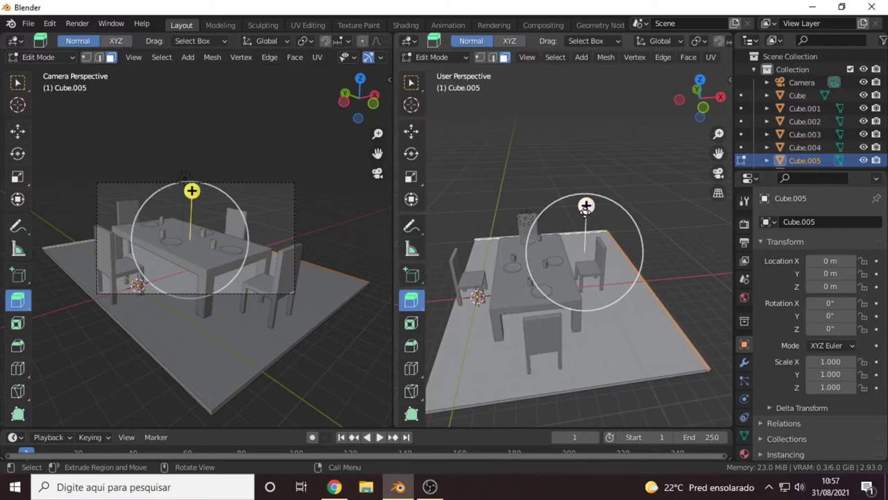
left_click_drag(587, 202, 594, 114)
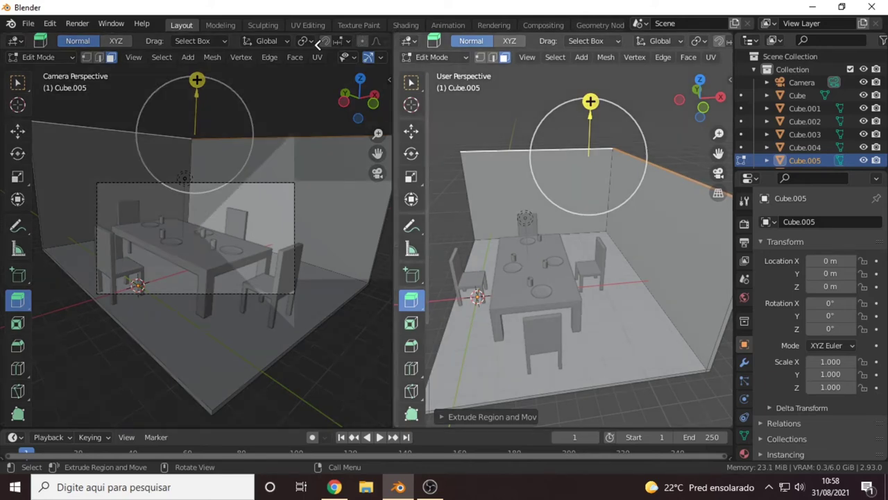
left_click_drag(317, 43, 324, 66)
middle_click_drag(261, 237, 674, 201)
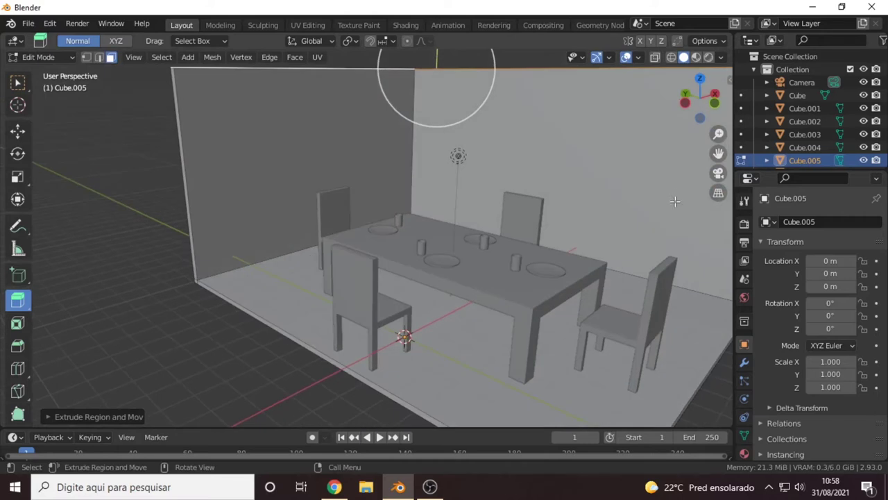
- View the room through the camera in Rendered shading, return to Object Mode, and select the light
left_click(717, 173)
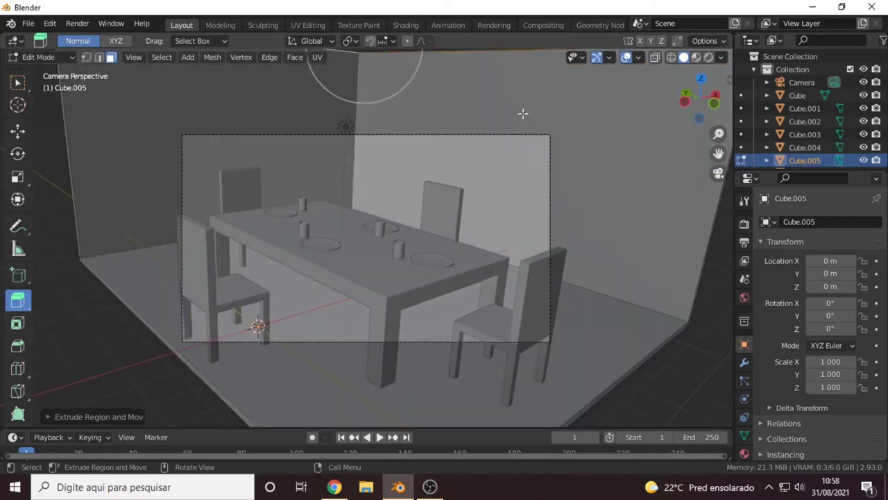
left_click(709, 58)
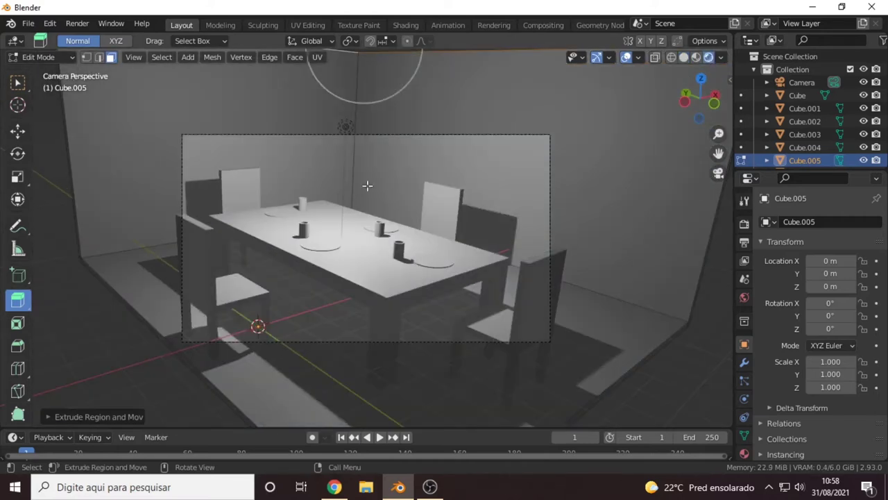
left_click(33, 61)
left_click(34, 73)
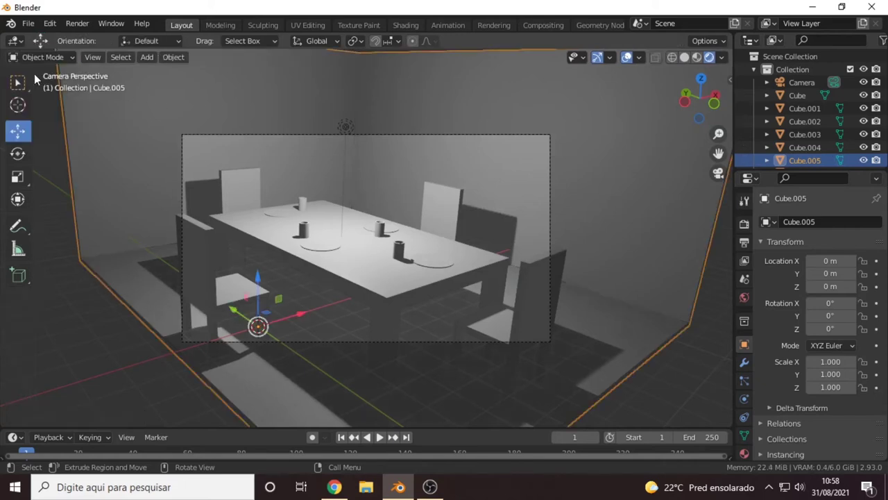
left_click(18, 83)
left_click(345, 126)
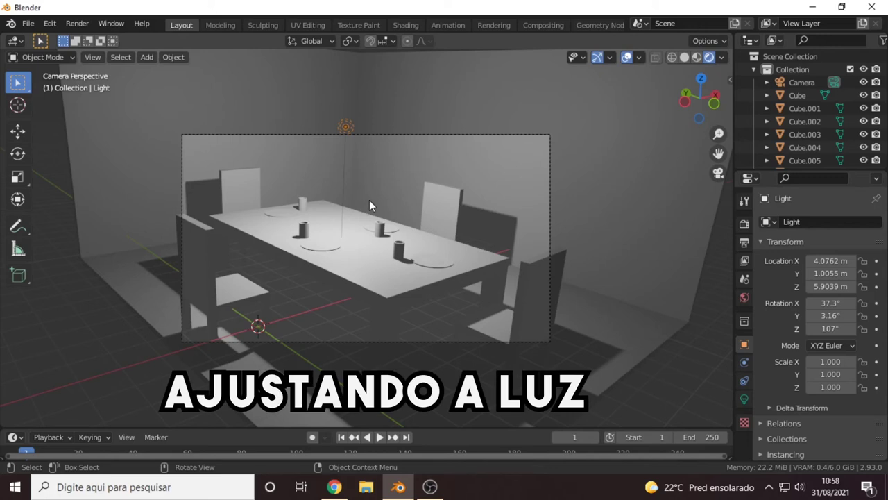
- Split the 3D view in two and raise the light higher above the table
left_click(18, 131)
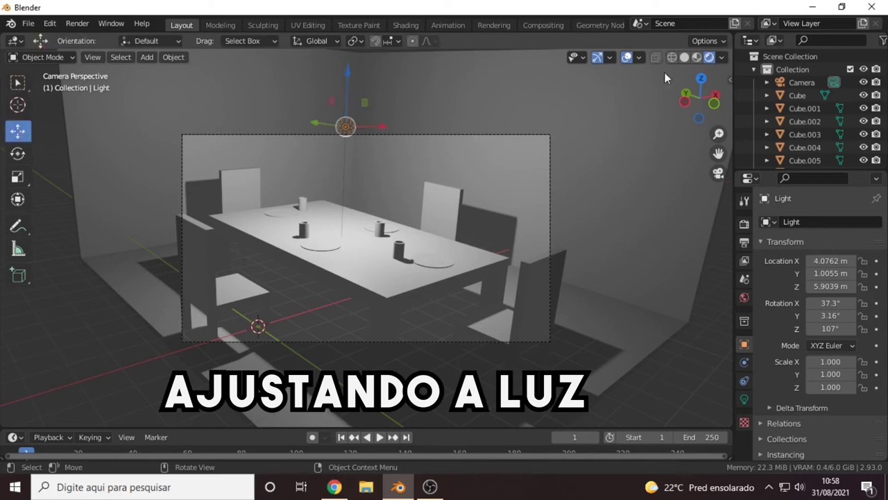
left_click_drag(730, 39, 399, 208)
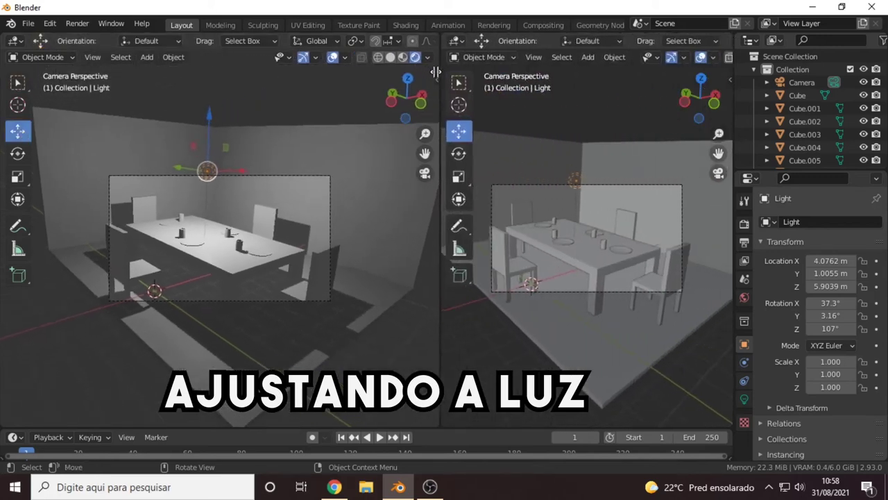
scroll(621, 193, "up", 1)
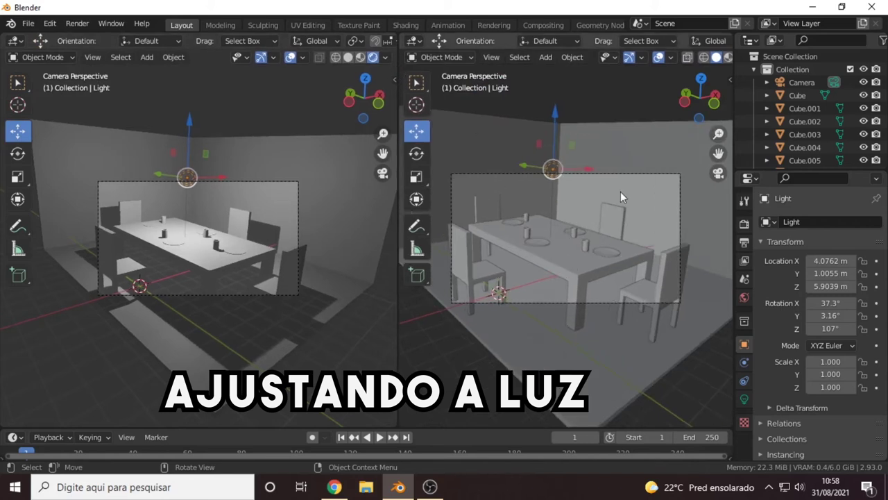
left_click(717, 175)
left_click_drag(619, 160, 626, 65)
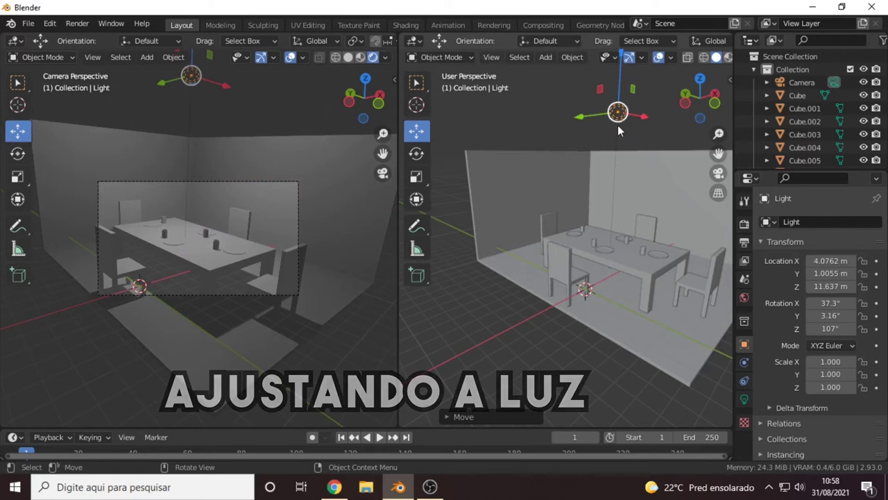
middle_click_drag(618, 124, 734, 277)
- Make the light a Spot aimed down at the table with Power 2130.1 W and size 38.8°
left_click(746, 399)
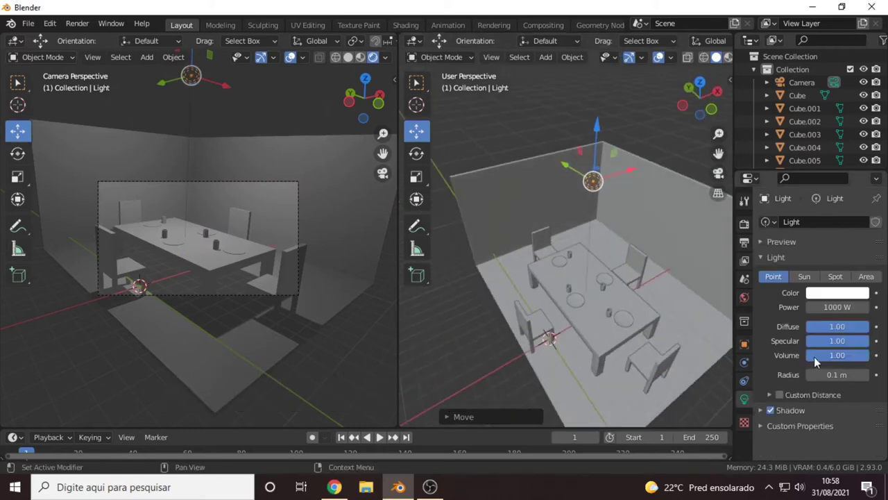
left_click(835, 277)
middle_click_drag(564, 229, 560, 252)
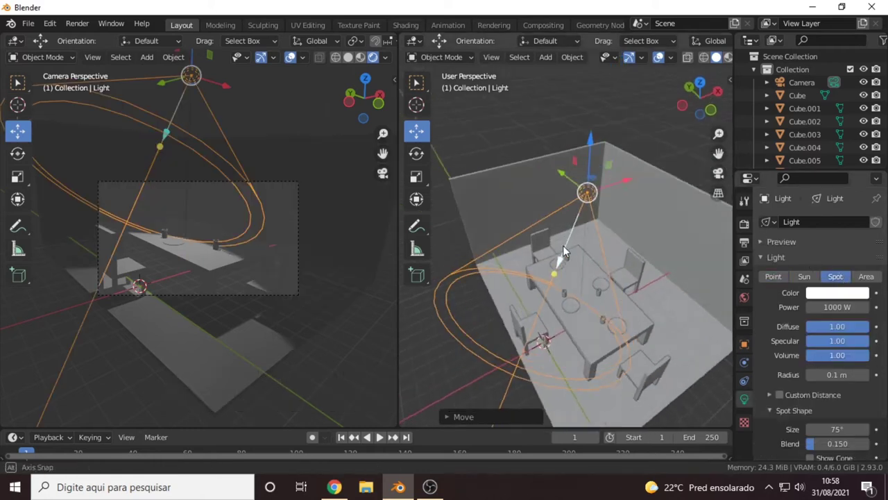
left_click(417, 156)
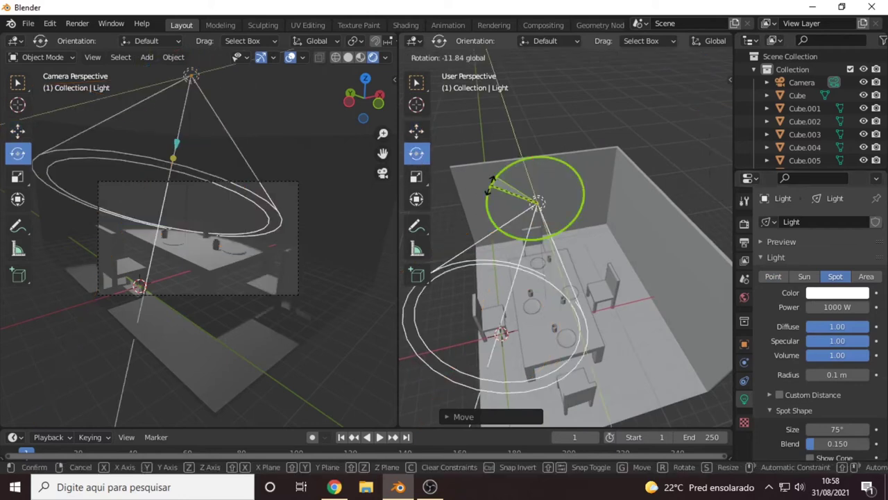
middle_click_drag(417, 133, 597, 197)
left_click_drag(597, 197, 529, 64)
left_click(529, 64)
left_click_drag(837, 306, 868, 307)
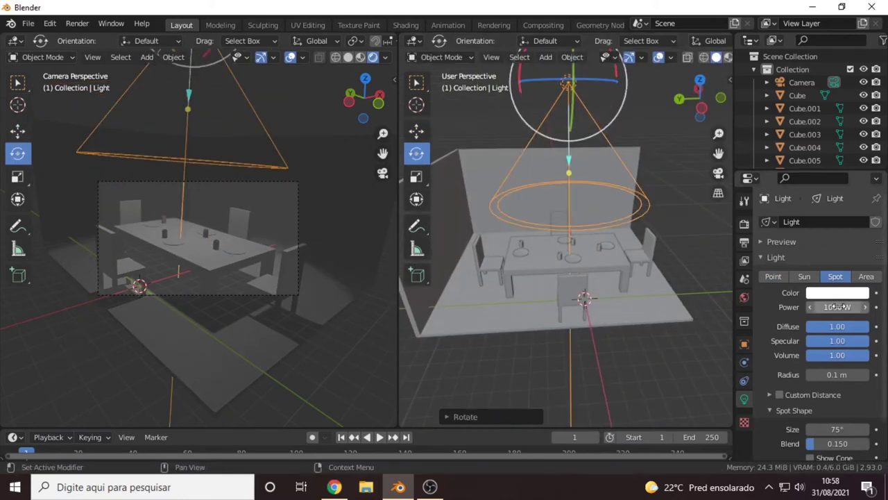
scroll(819, 347, "down", 1)
left_click_drag(837, 403, 812, 403)
- Raise the spotlight above the table and preview the rendered lighting in the left view
key("shift+space")
key("g")
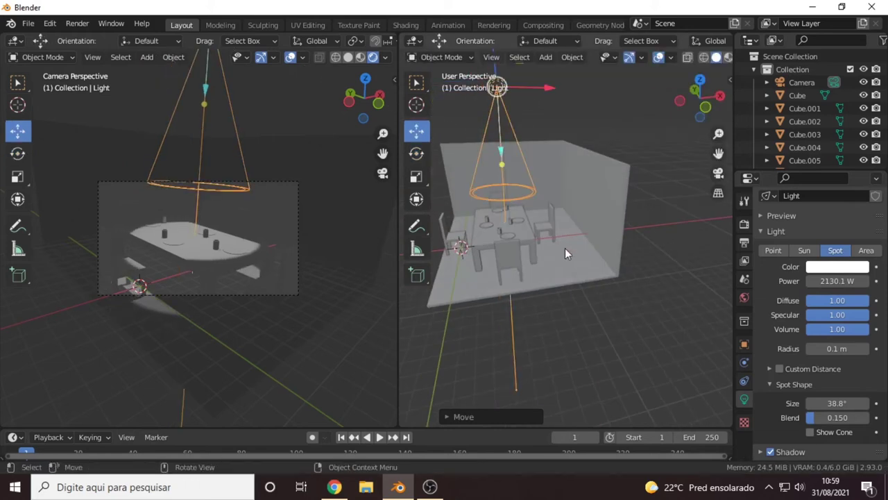
middle_click_drag(593, 228, 603, 234)
left_click_drag(602, 234, 666, 208)
left_click(744, 201)
left_click(744, 223)
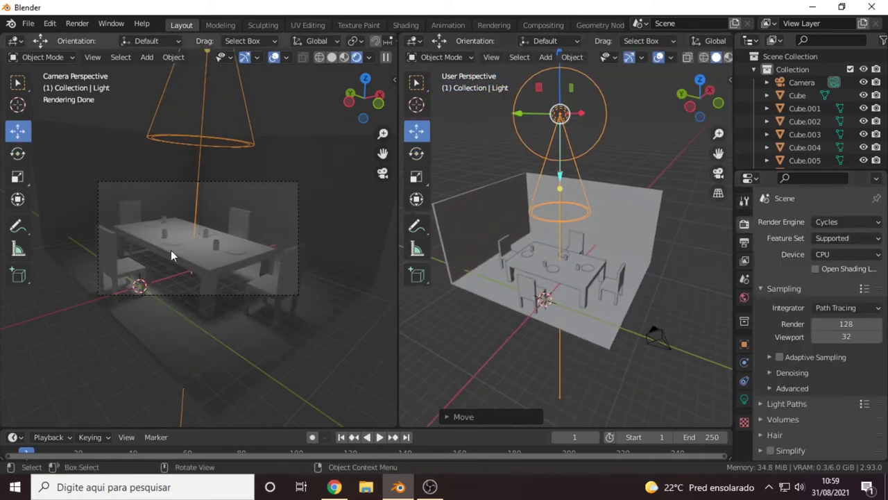
left_click(744, 399)
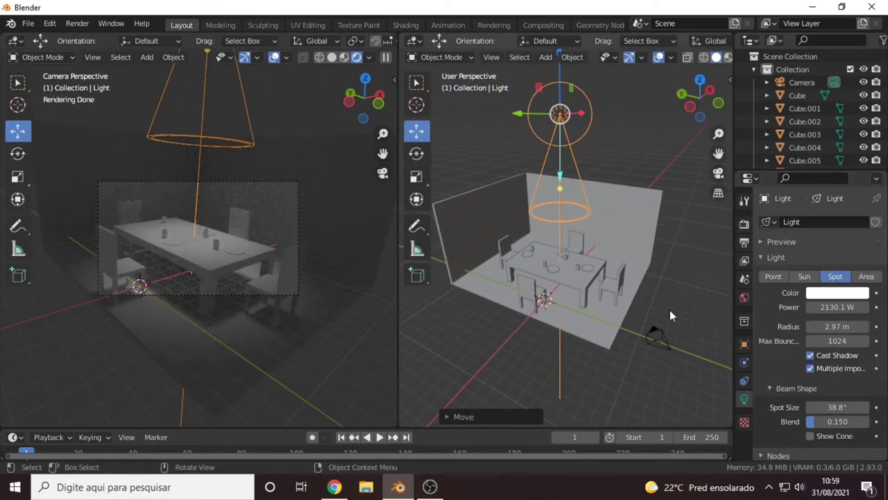
left_click(677, 269)
scroll(666, 243, "down", 2)
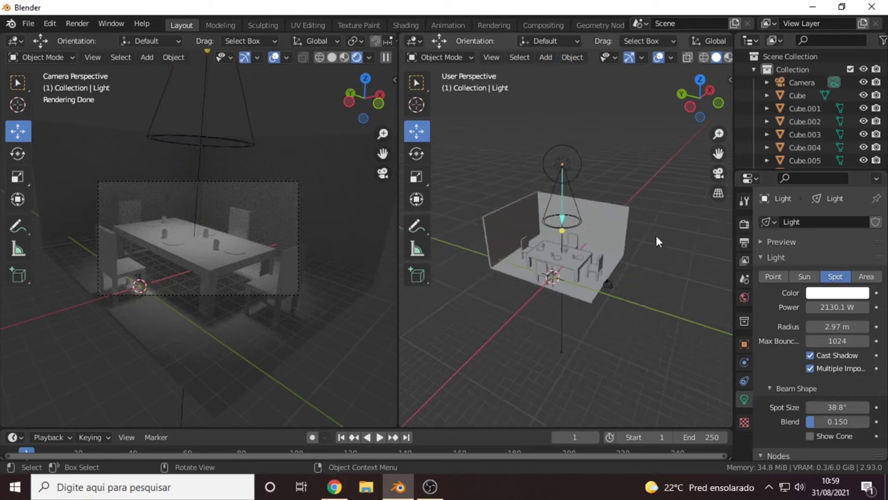
left_click(546, 57)
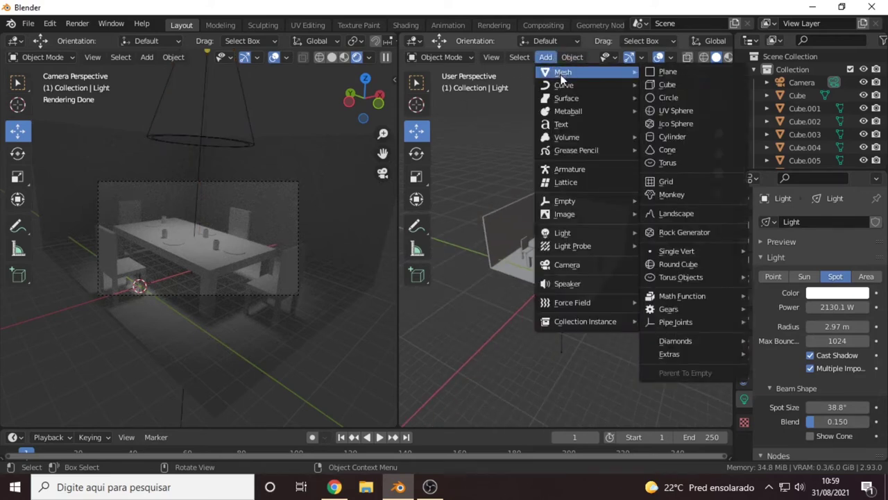
mouse_move(563, 233)
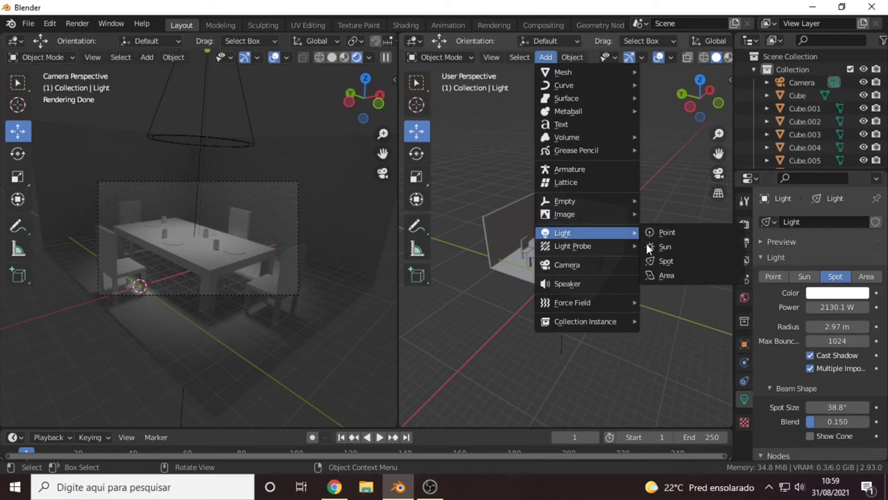
- Add a Sun light and raise it above the room
left_click(665, 247)
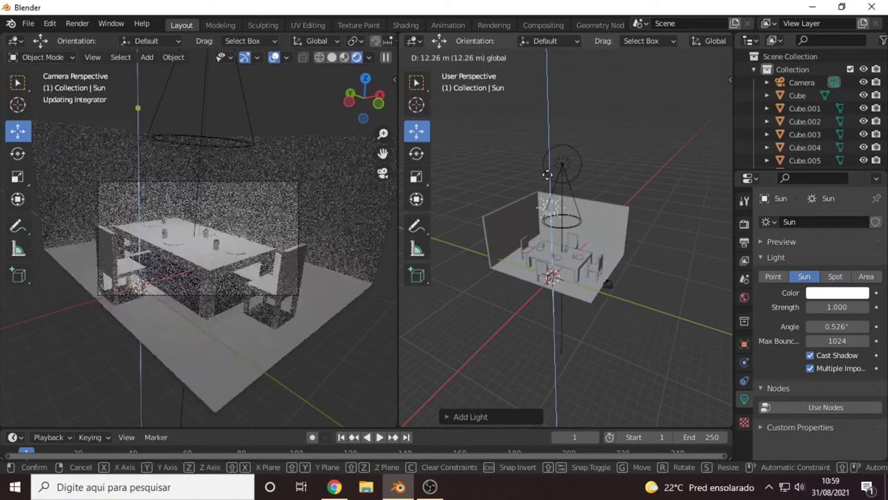
mouse_move(553, 255)
left_mouse_down()
mouse_move(550, 162)
mouse_move(543, 194)
left_mouse_up()
left_click(543, 194)
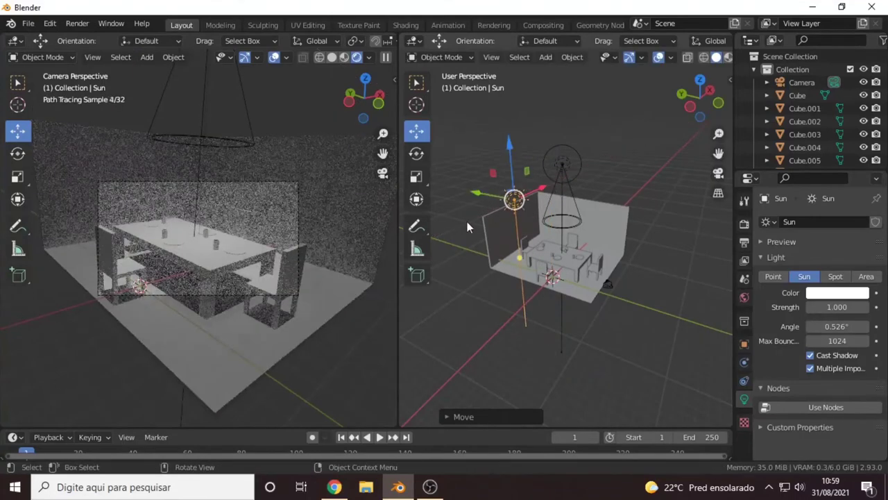
middle_click_drag(467, 222, 602, 263)
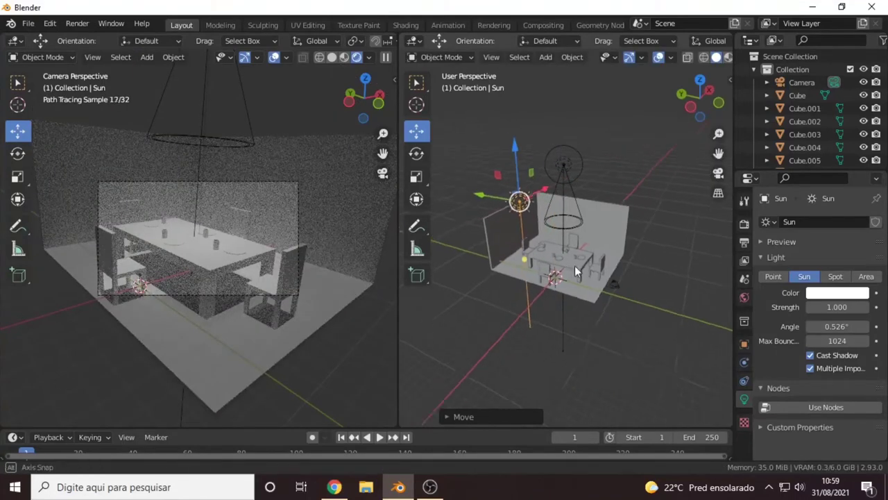
- Hide the spotlight and tilt the sun's direction in toward the room
left_click(425, 153)
left_click_drag(602, 164, 583, 201)
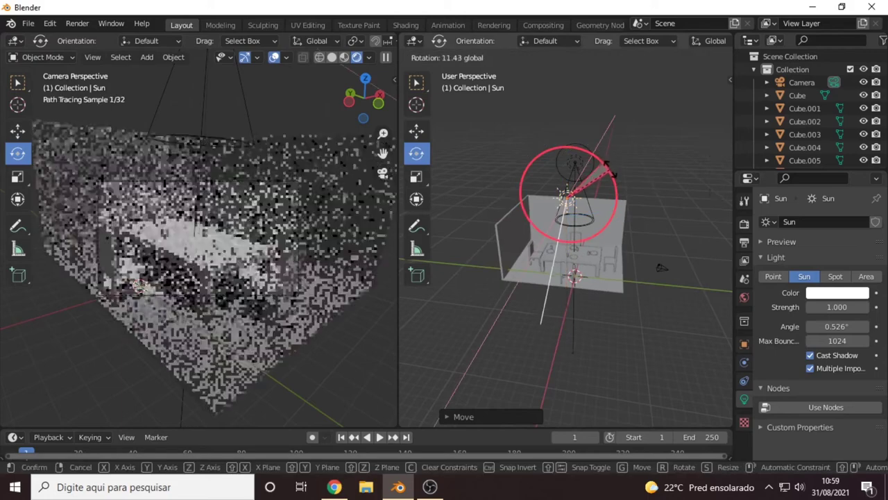
scroll(838, 139, "down", 5)
scroll(843, 145, "down", 1)
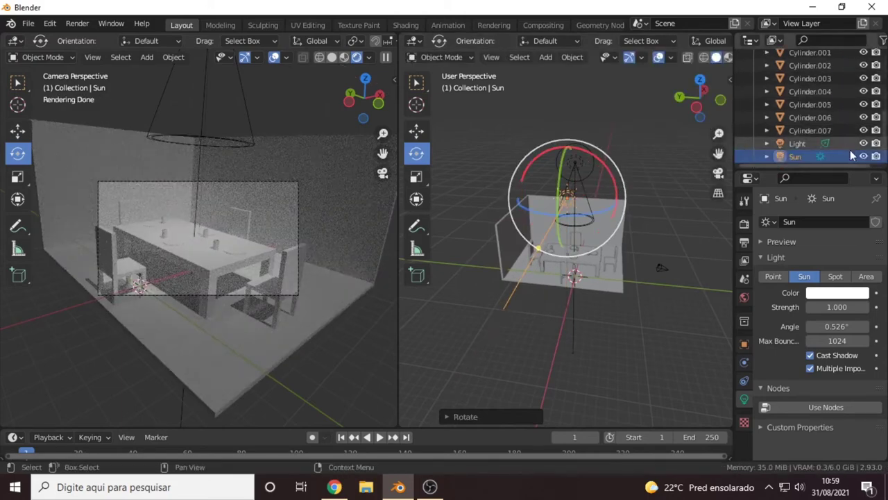
left_click(864, 143)
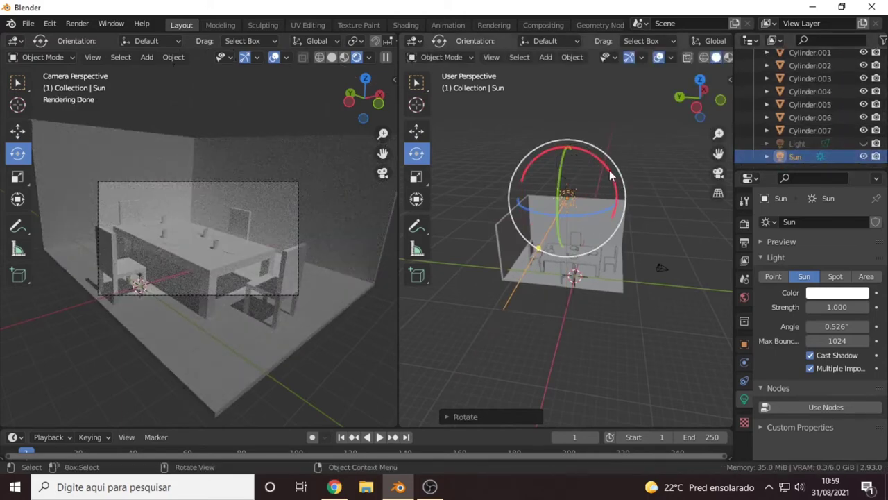
left_click_drag(610, 176, 639, 206)
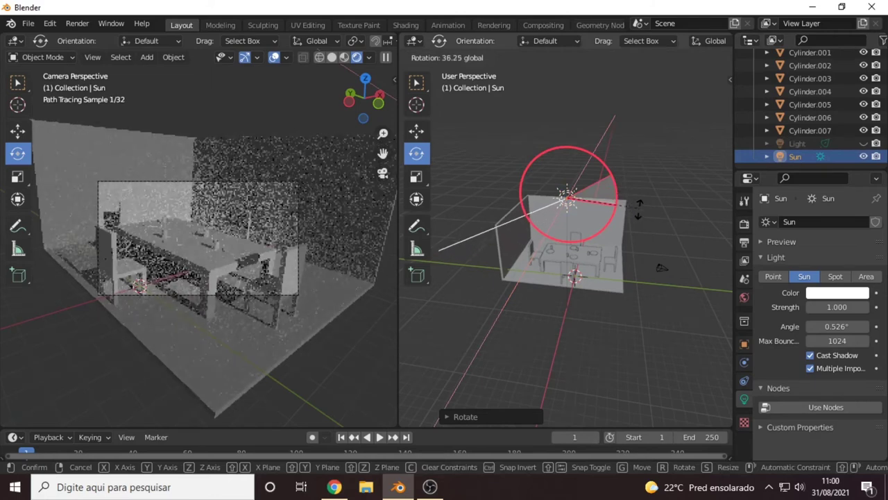
mouse_move(638, 206)
left_mouse_down()
mouse_move(590, 154)
mouse_move(694, 264)
left_mouse_up()
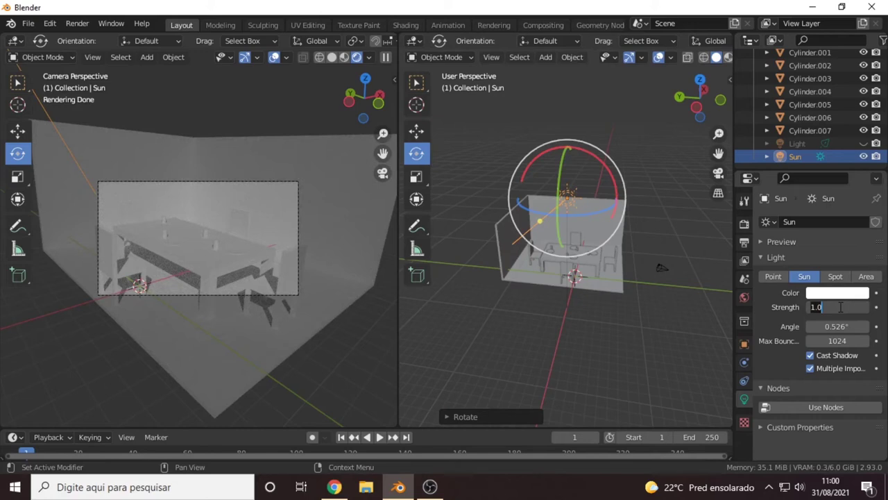
left_click(838, 306)
type("0.5")
- Set the sun strength to 0.500 and angle to 67.3°, then unhide the spotlight
key("Return")
left_click_drag(836, 326, 874, 326)
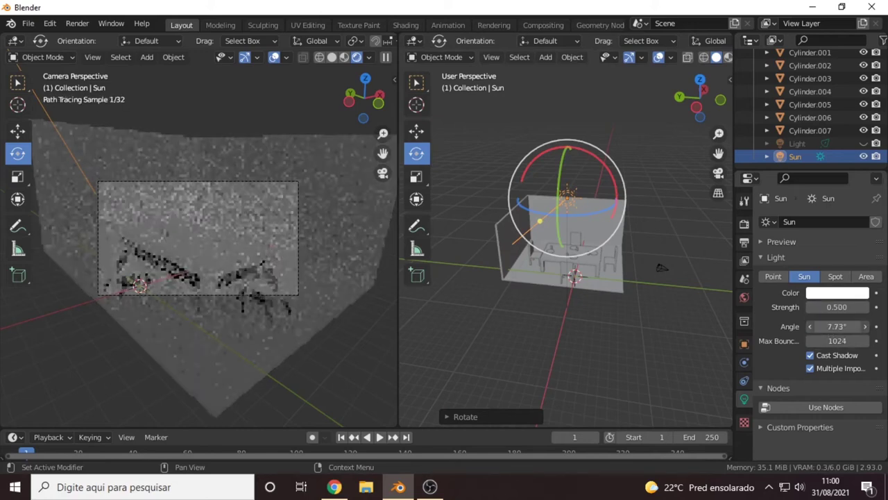
left_click(685, 244)
left_click(864, 143)
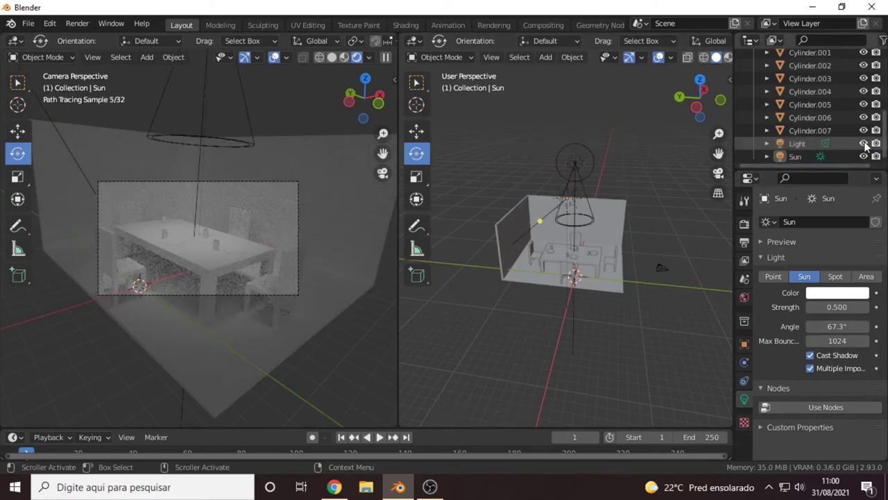
- Rename the chairs' material to 'Cadeiras'
scroll(164, 252, "up", 2)
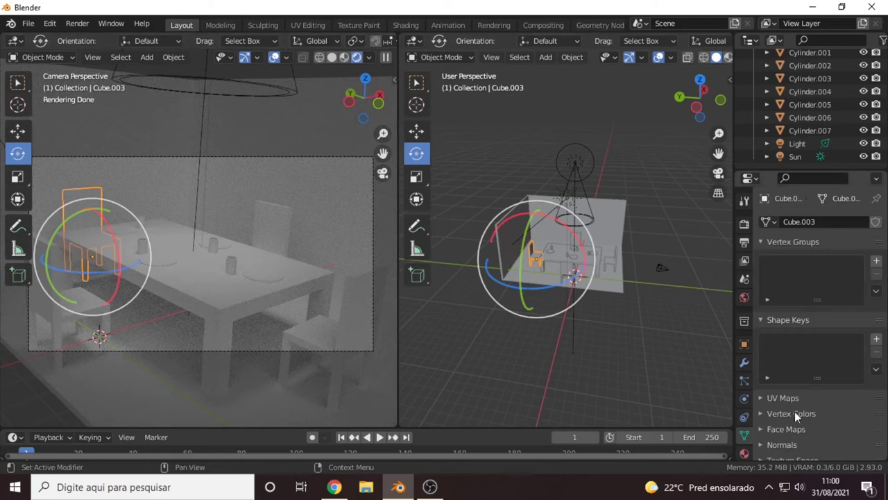
left_click(744, 453)
scroll(791, 347, "down", 2)
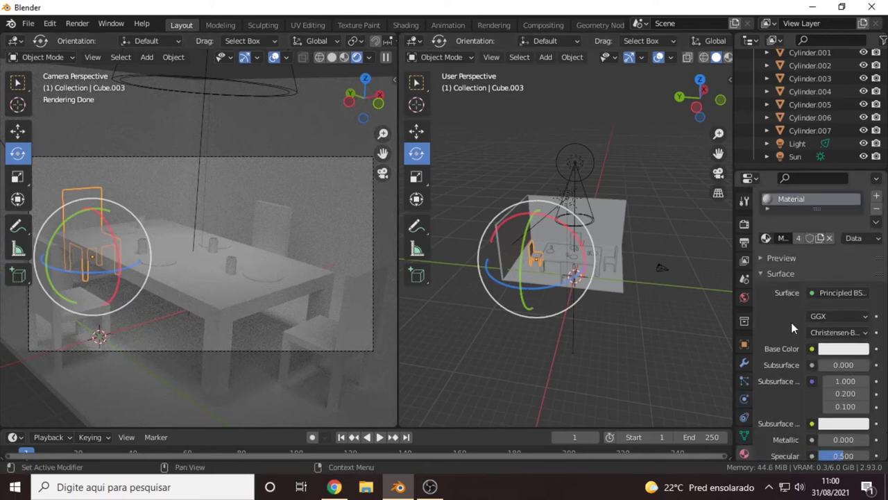
scroll(791, 322, "up", 2)
double_click(795, 225)
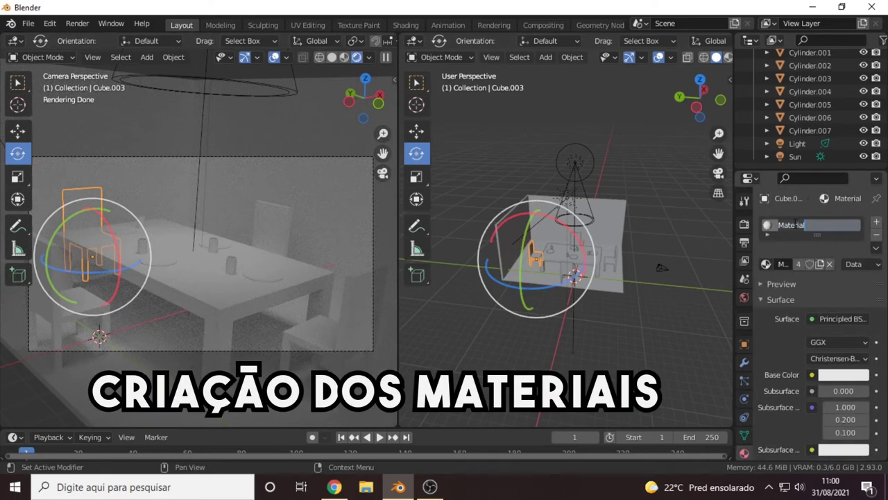
type("Cadeiras")
key("Return")
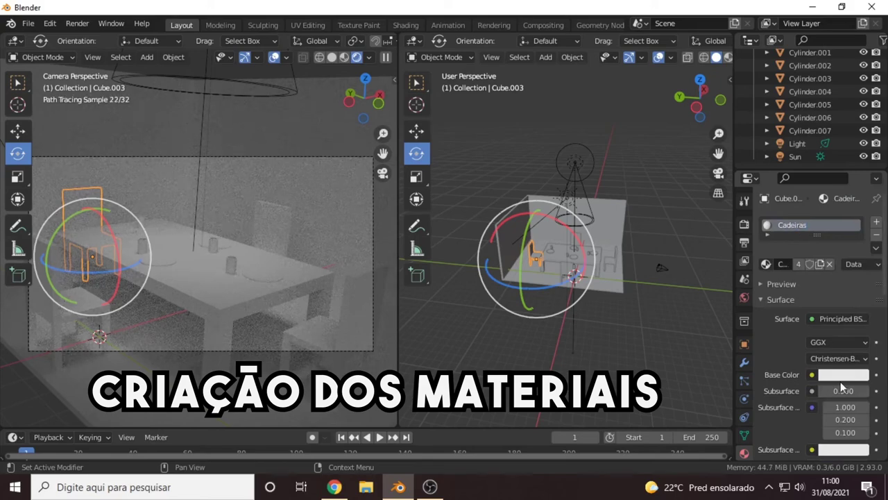
- Give the chairs a darker reddish-orange base colour
left_click(842, 375)
left_click(796, 263)
left_click_drag(796, 263, 792, 269)
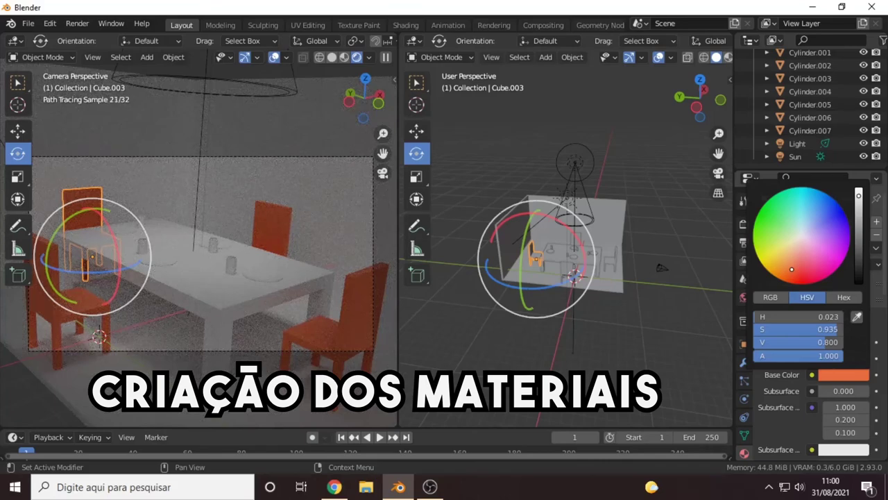
left_click_drag(861, 260, 859, 237)
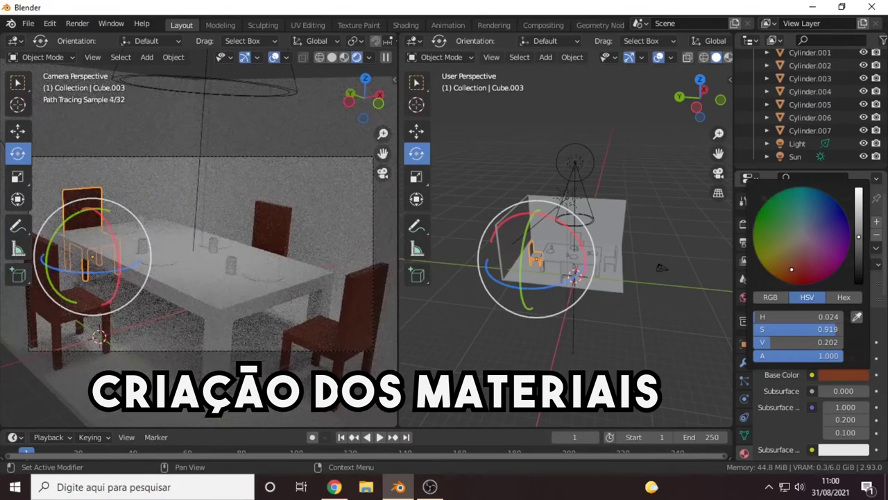
scroll(785, 408, "down", 2)
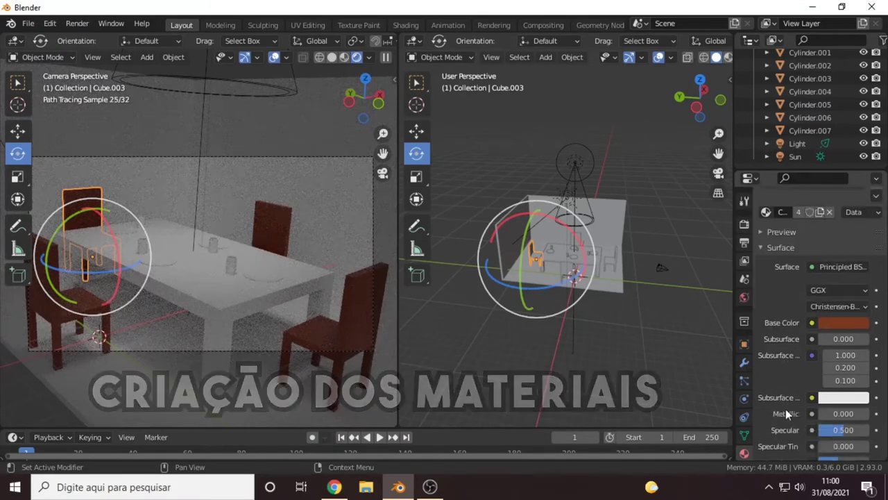
scroll(798, 409, "down", 1)
mouse_move(833, 404)
left_mouse_down()
mouse_move(852, 404)
mouse_move(829, 410)
left_mouse_up()
scroll(795, 416, "down", 1)
- Create a new material for the table named 'Mesa'
left_click(223, 303)
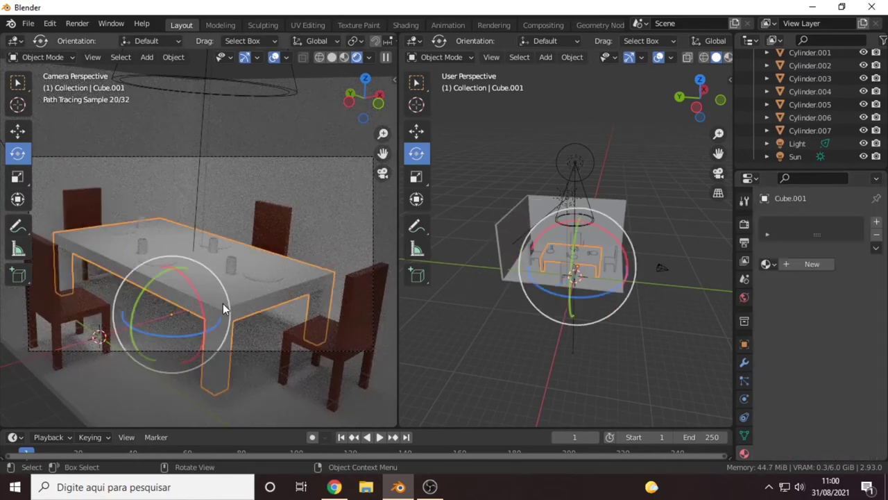
left_click(791, 266)
double_click(802, 226)
type("Mesa")
key("Return")
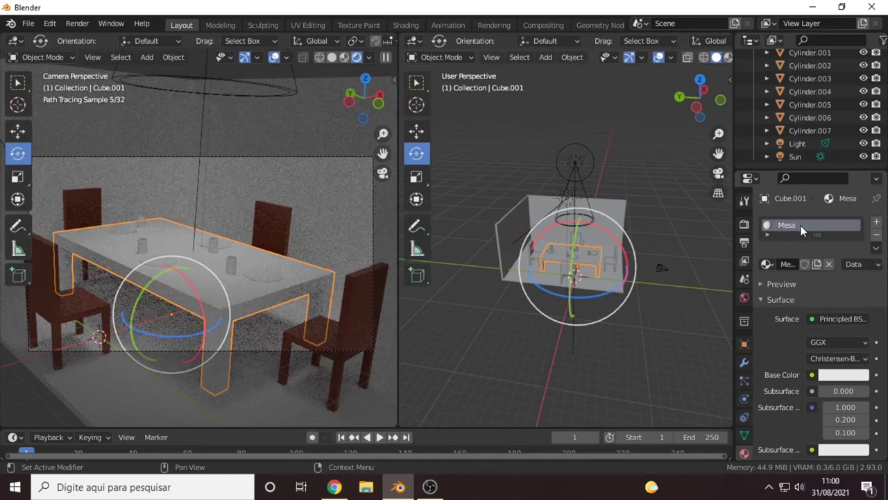
- Set the Mesa base colour to deep red and raise its specular to 0.690
scroll(825, 345, "down", 2)
left_click(843, 323)
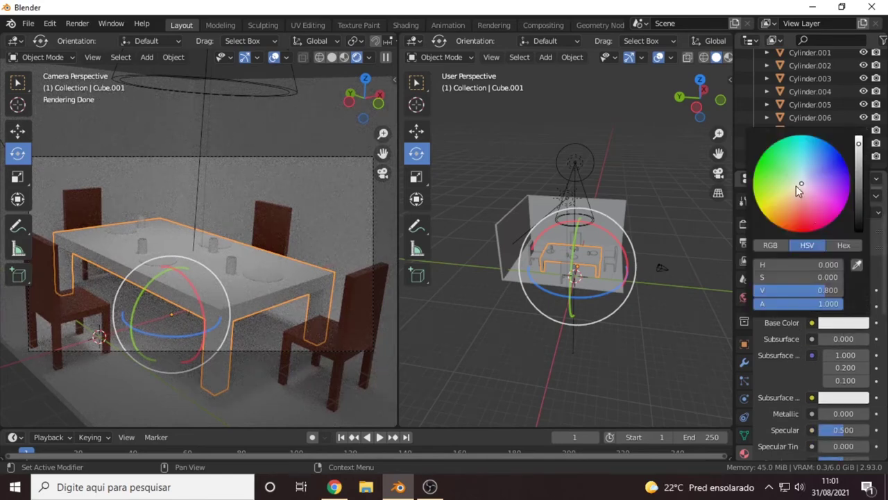
left_click_drag(802, 188, 793, 212)
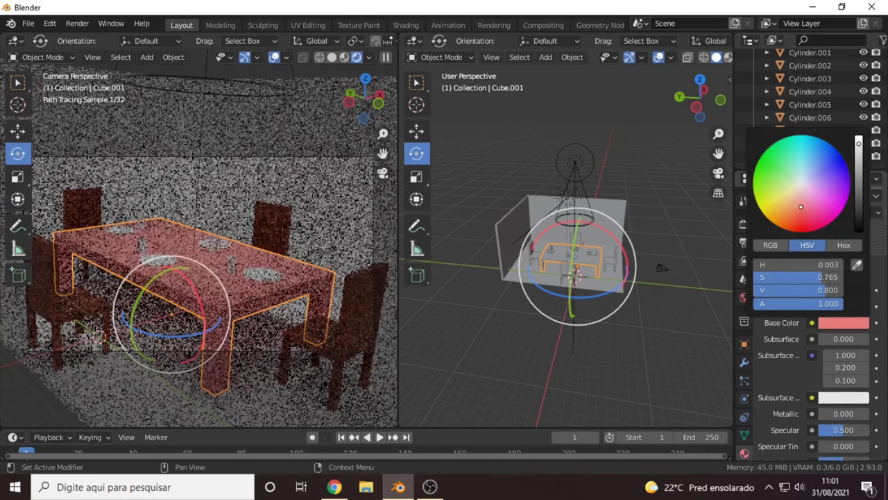
left_click_drag(858, 144, 858, 186)
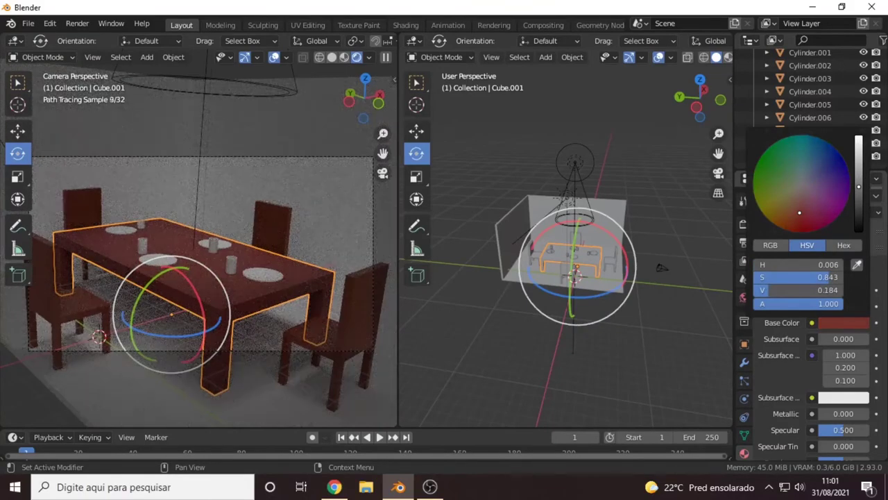
left_click_drag(833, 379, 857, 378)
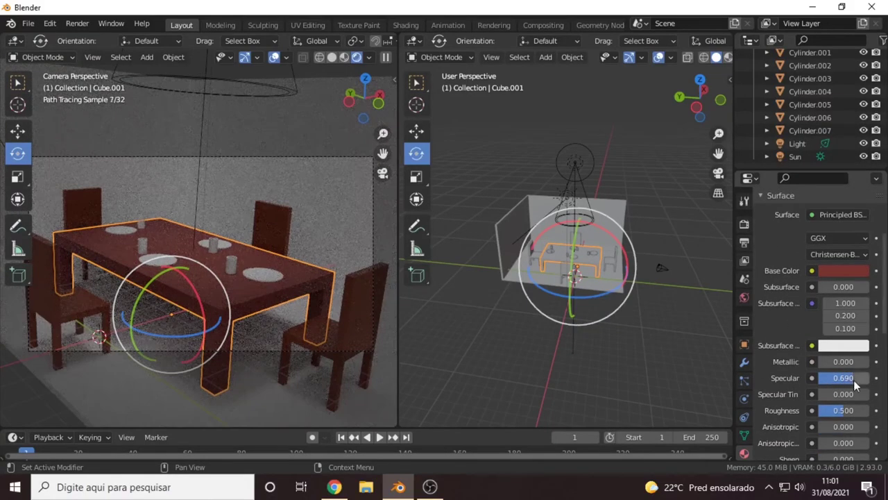
- Create a Pratos material on one plate with a light pinkish-white base colour, higher specular and lower roughness
left_click(263, 274)
left_click(812, 263)
double_click(801, 225)
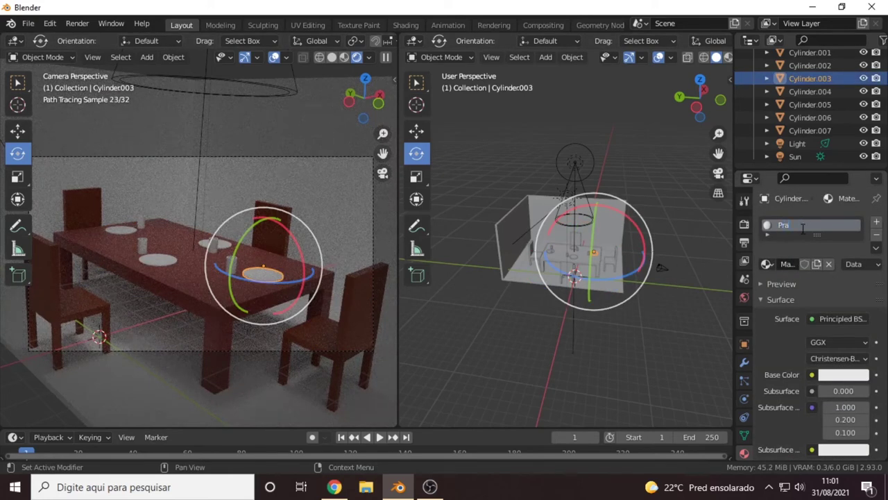
type("Pratos")
key("Return")
left_click(843, 374)
left_click(799, 239)
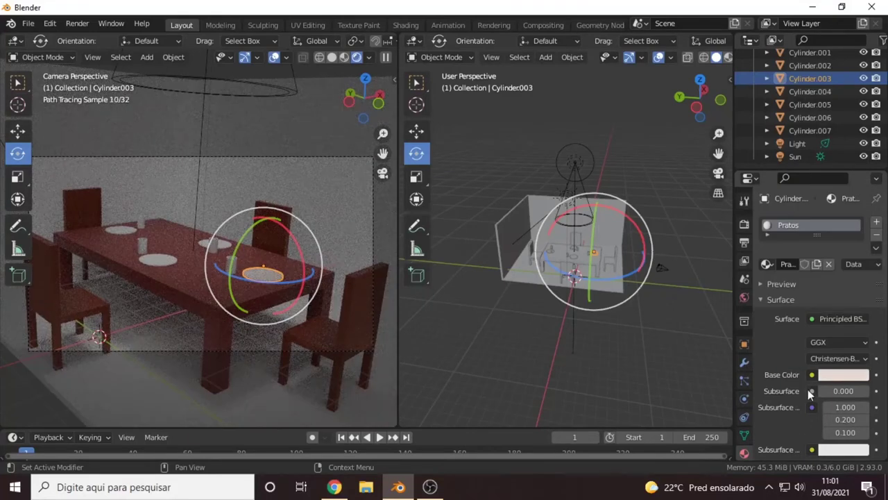
scroll(787, 413, "down", 1)
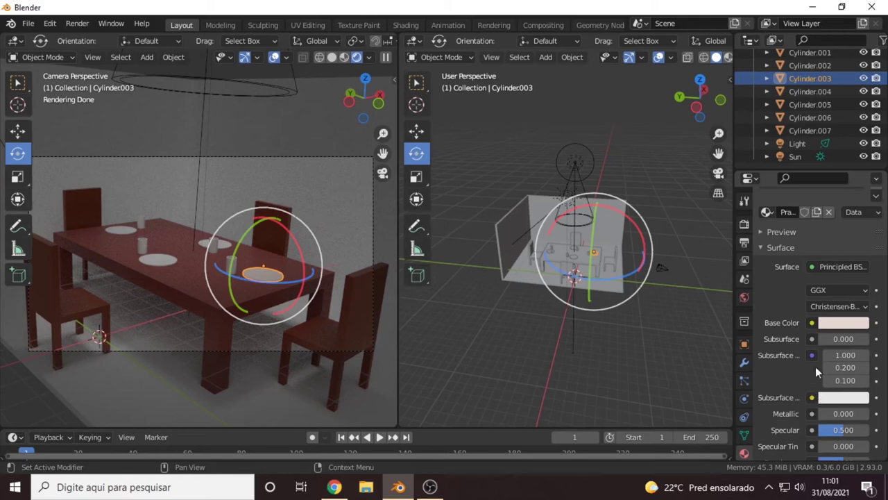
scroll(792, 389, "down", 3)
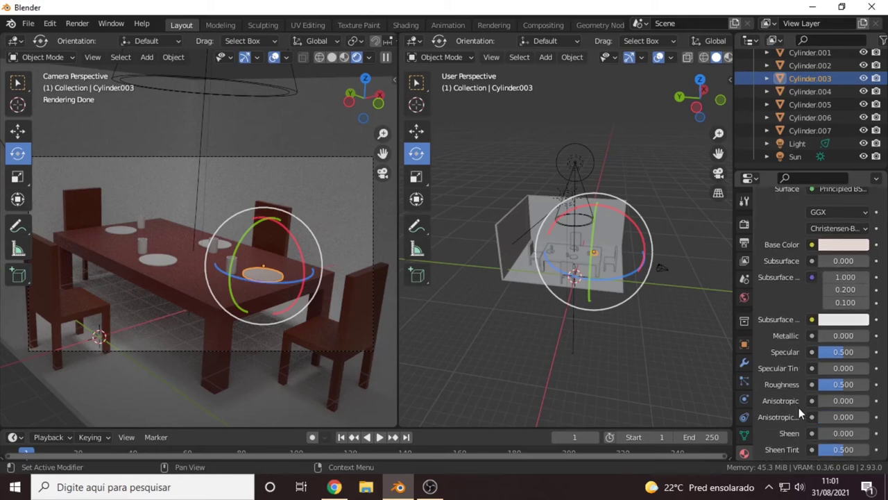
left_click_drag(833, 352, 860, 352)
left_click_drag(844, 383, 828, 384)
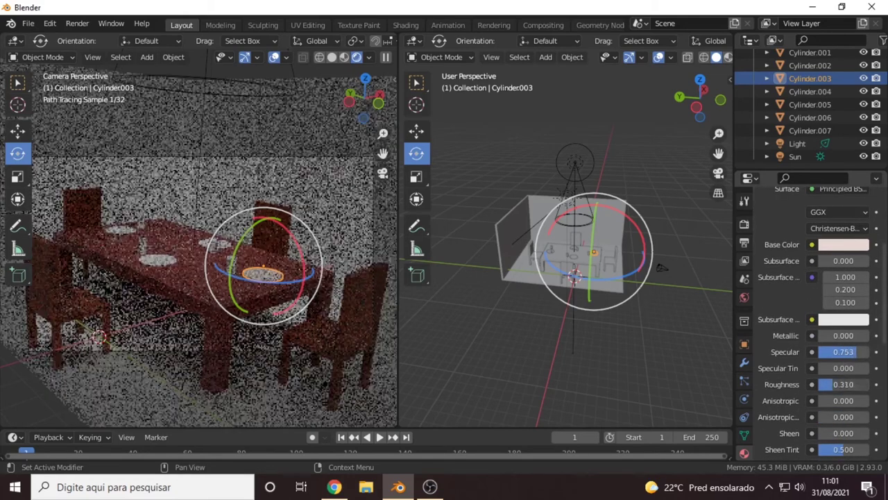
scroll(202, 277, "up", 3)
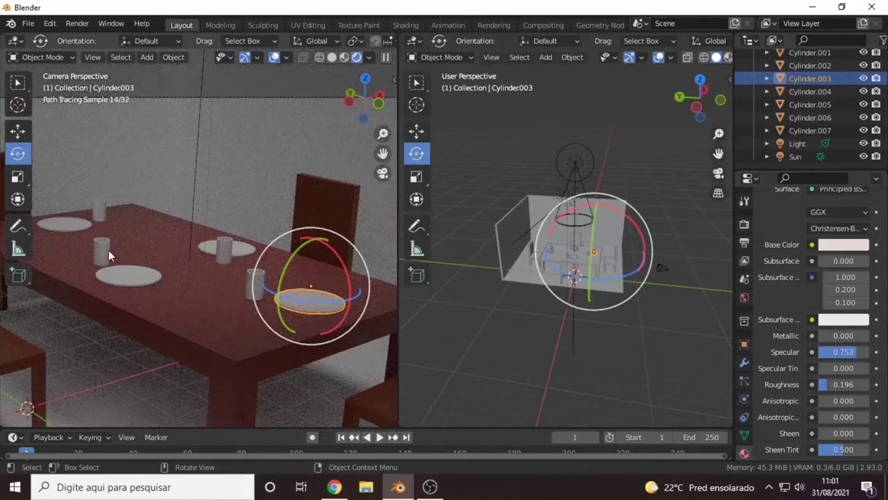
- Give cup Cylinder.002 a new Vidro material using the Glass BSDF shader
left_click(108, 250)
left_click(253, 288)
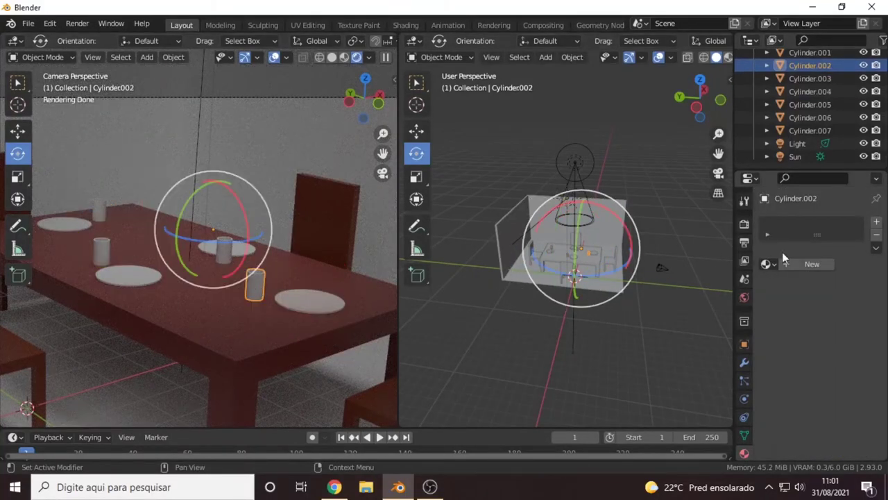
left_click(798, 264)
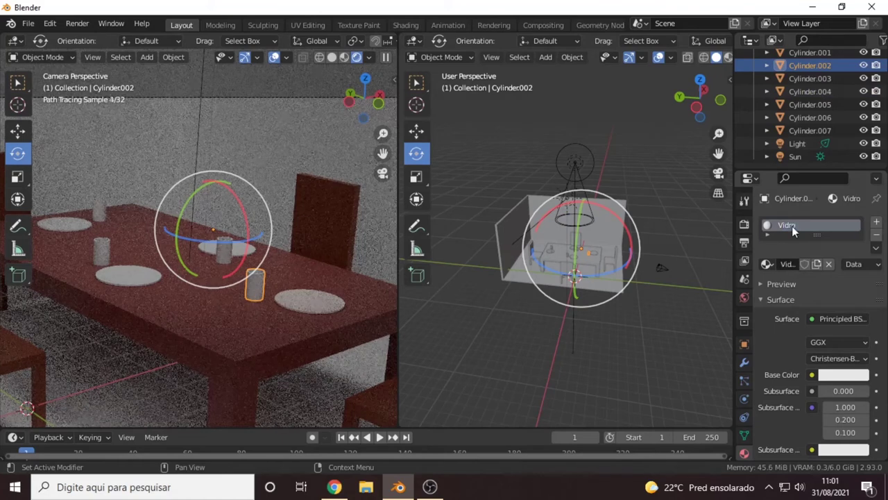
left_click(828, 318)
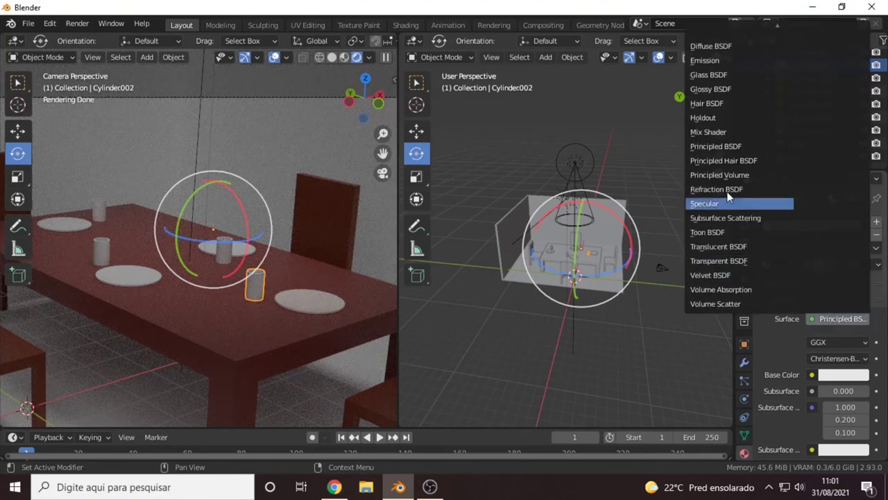
left_click(705, 75)
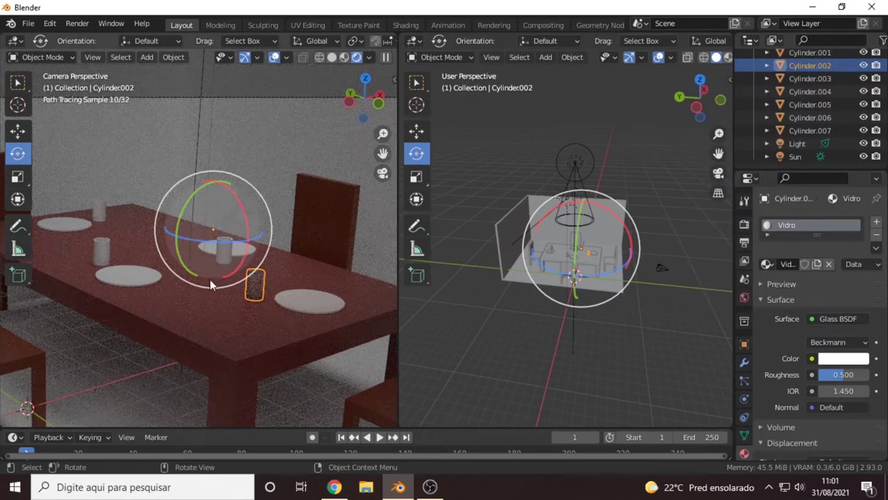
- Assign the Vidro material to the other three cups, including Cylinder.006
left_click(95, 258)
left_click(766, 264)
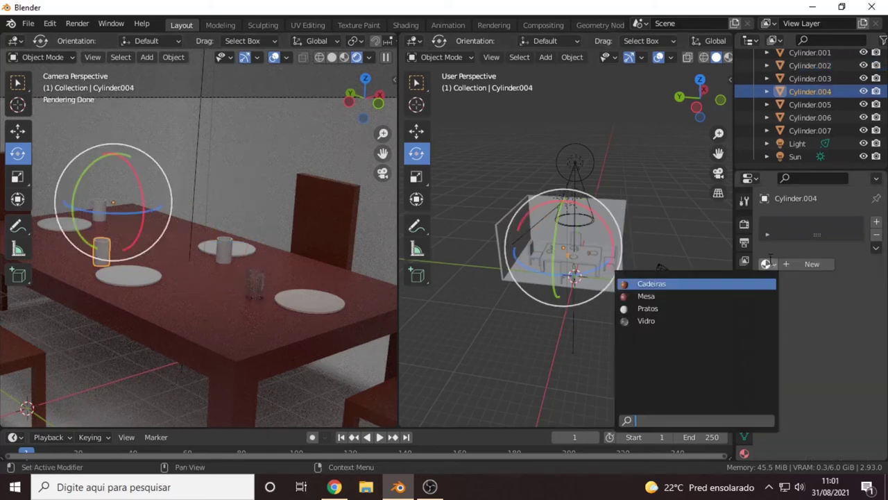
left_click(645, 321)
left_click(222, 249)
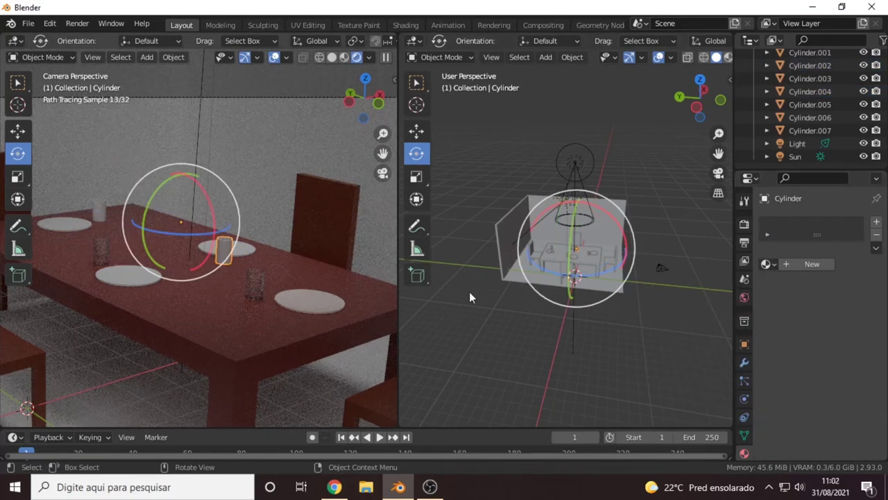
left_click(766, 264)
left_click(645, 320)
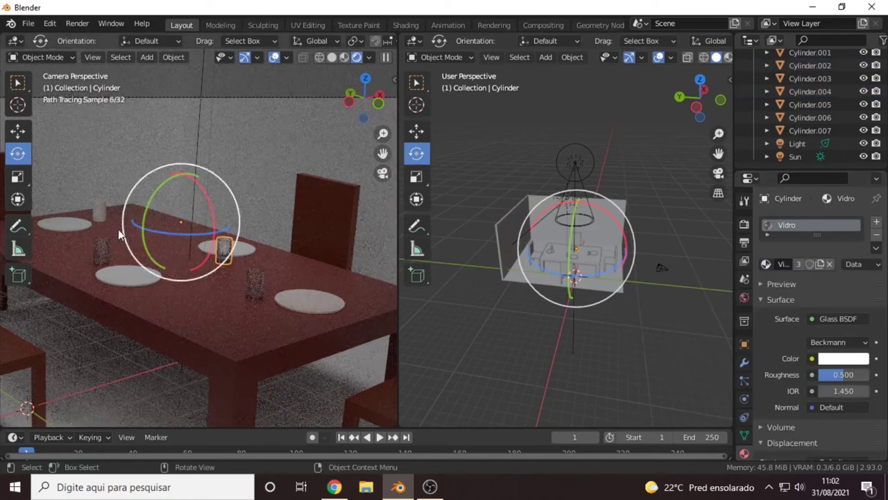
left_click(99, 208)
left_click(766, 264)
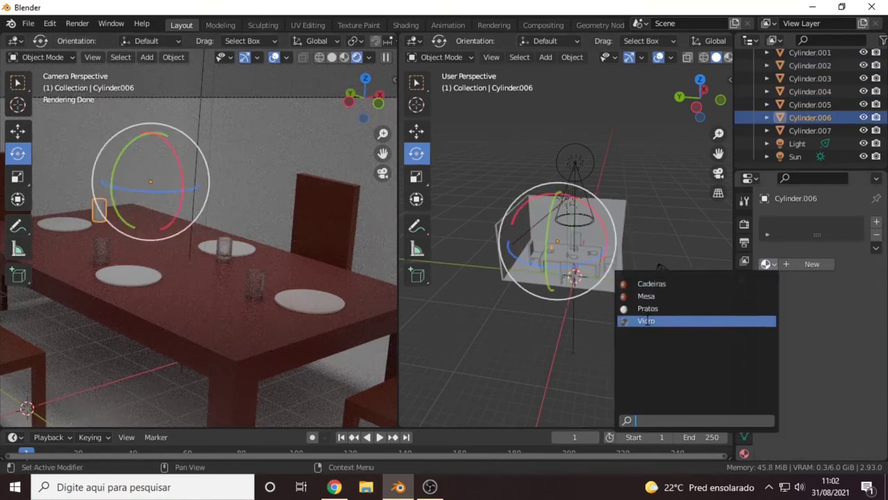
left_click(646, 320)
- Assign the Pratos material to the remaining plates, including Cylinder.005 and Cylinder.007
left_click(223, 247)
left_click(766, 263)
left_click(645, 320)
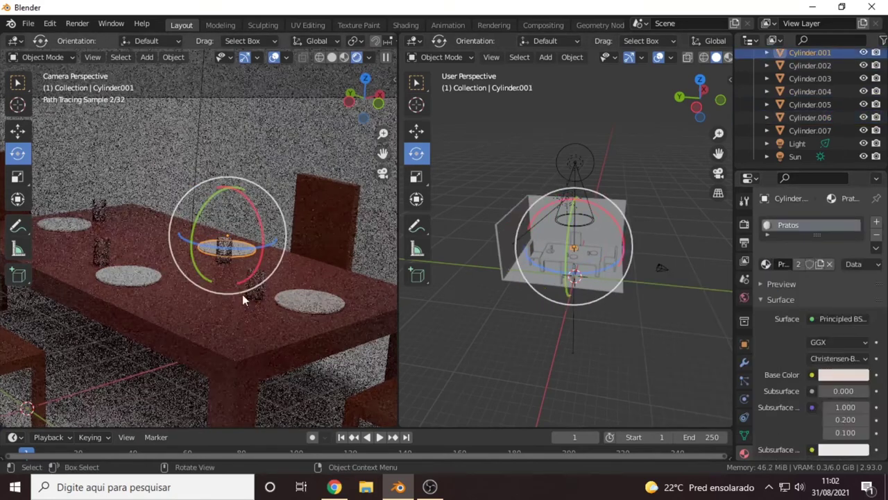
left_click(129, 272)
left_click(766, 264)
left_click(647, 308)
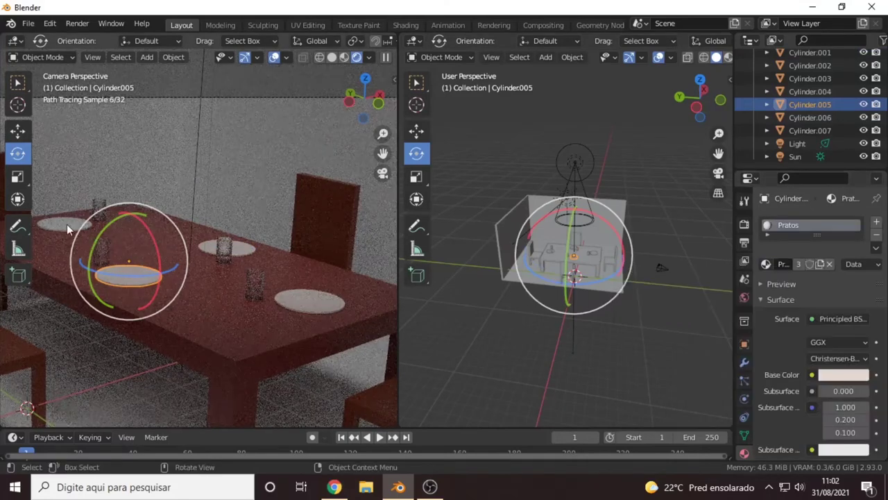
left_click(66, 224)
left_click(766, 263)
left_click(664, 305)
scroll(215, 242, "down", 3)
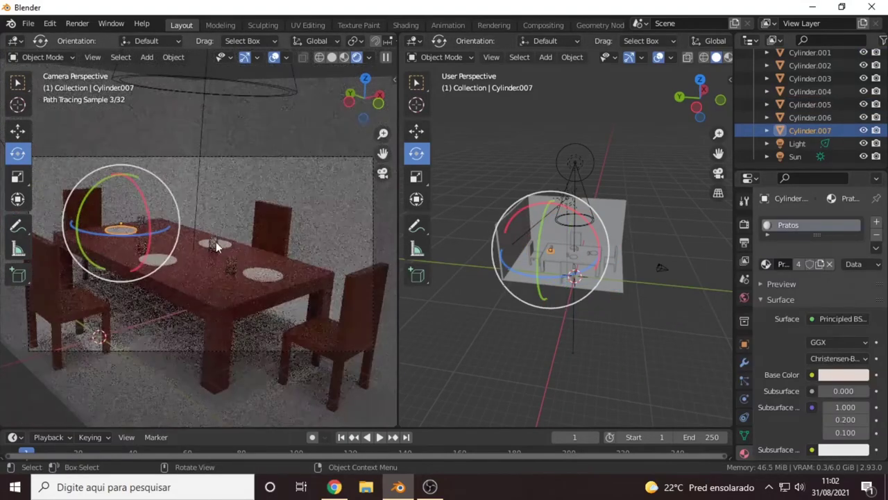
left_click(174, 372)
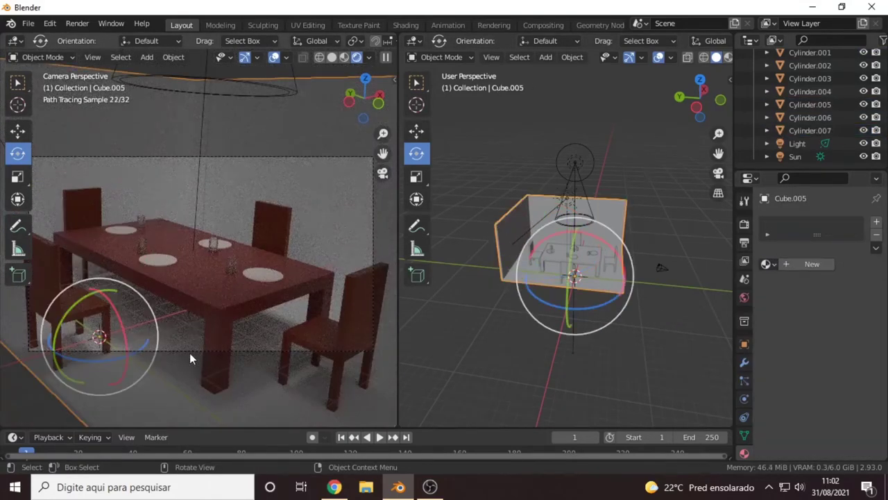
scroll(332, 329, "down", 1)
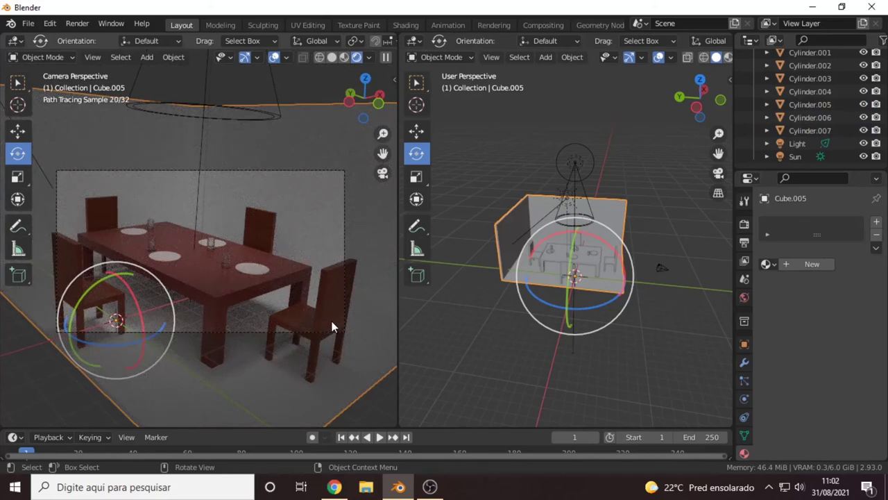
- Give the room walls a new pale blue-grey material named Parede
scroll(332, 326, "down", 1)
left_click(808, 263)
double_click(798, 225)
type("Par")
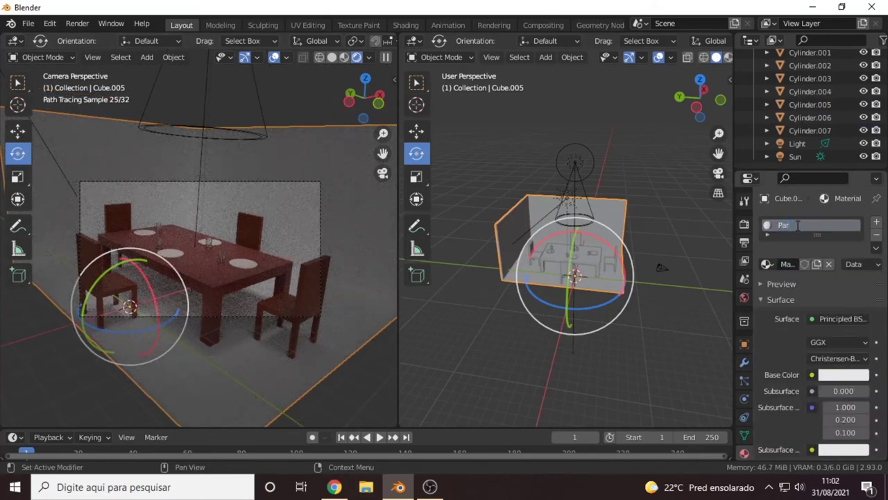
type("ede")
key("Return")
left_click(827, 374)
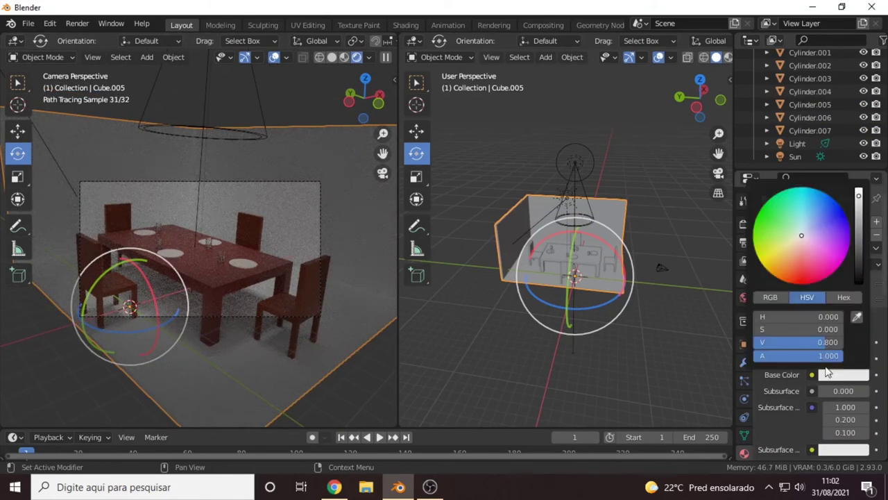
left_click(806, 232)
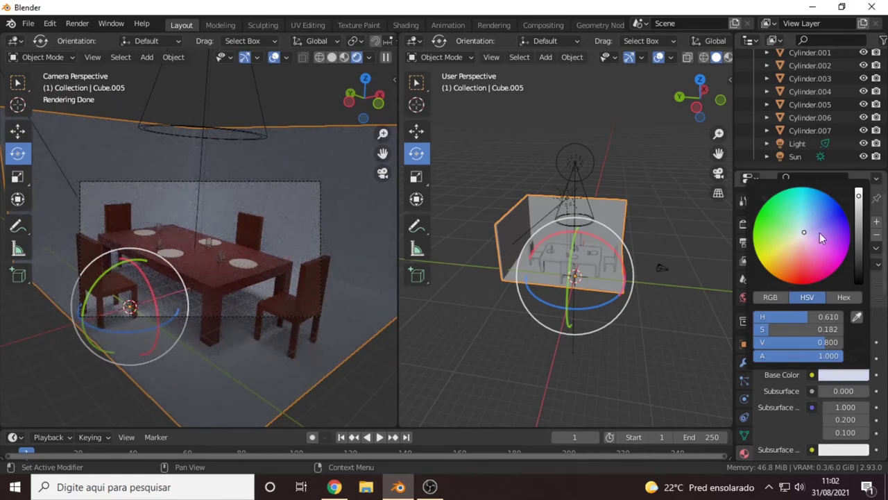
- Add a second material slot to Cube.005 holding a new material named Chão
left_click(876, 222)
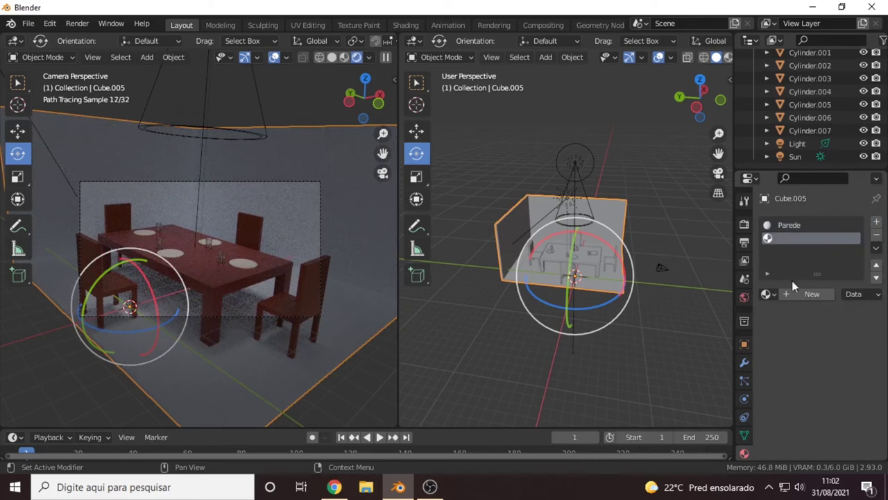
left_click(792, 280)
double_click(794, 238)
type("Chão")
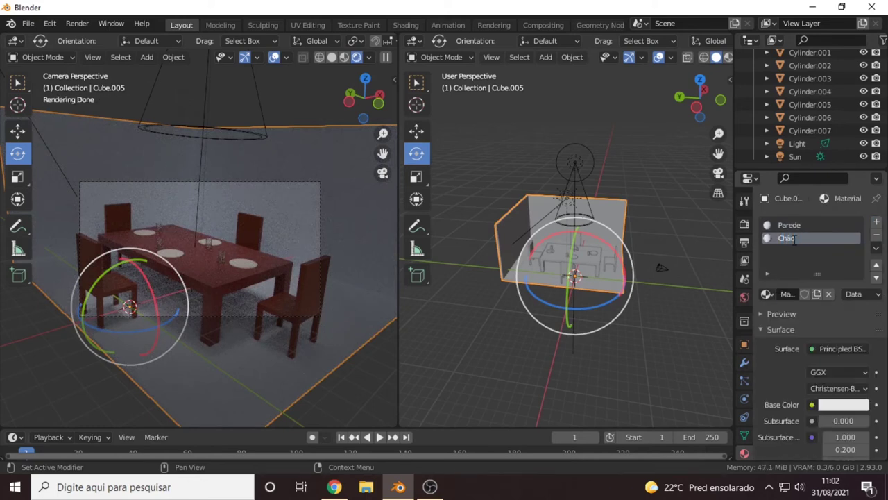
key("Return")
scroll(659, 250, "up", 5)
mouse_move(575, 256)
middle_mouse_down()
mouse_move(597, 257)
mouse_move(581, 262)
middle_mouse_up()
left_click(444, 58)
- Assign Chão to the floor face in Edit Mode with a dark reddish-brown colour (H 0.030, S 0.518, V 0.115)
left_click(444, 87)
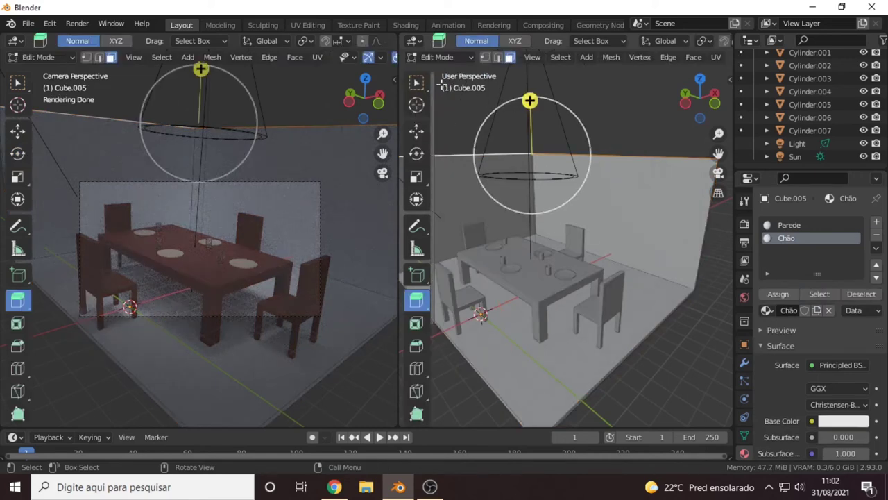
left_click(417, 83)
left_click(528, 362)
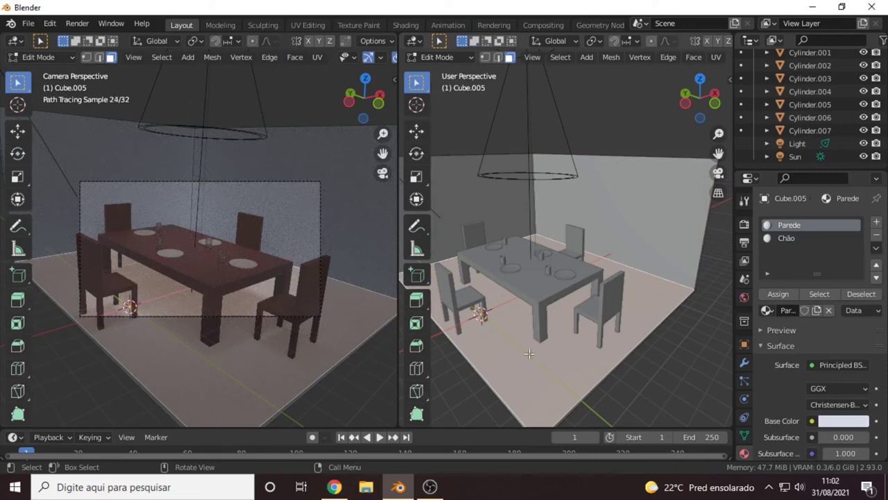
left_click(788, 238)
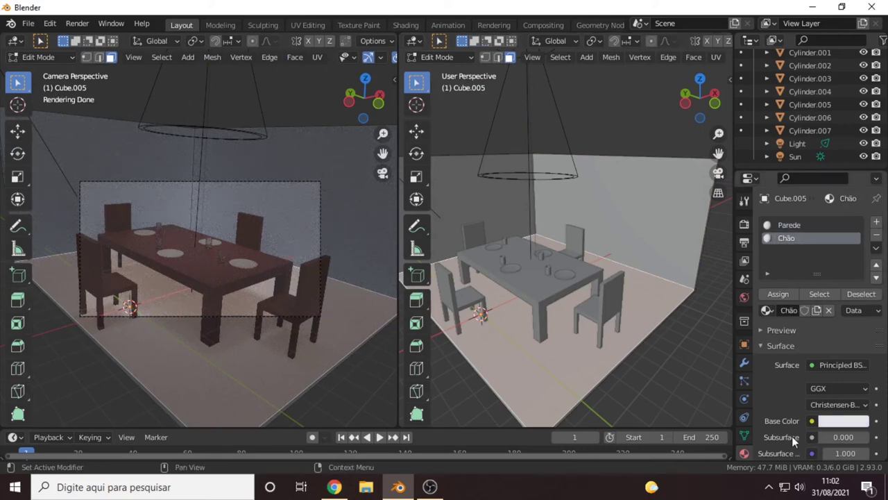
left_click(840, 419)
left_click(800, 291)
left_click(798, 296)
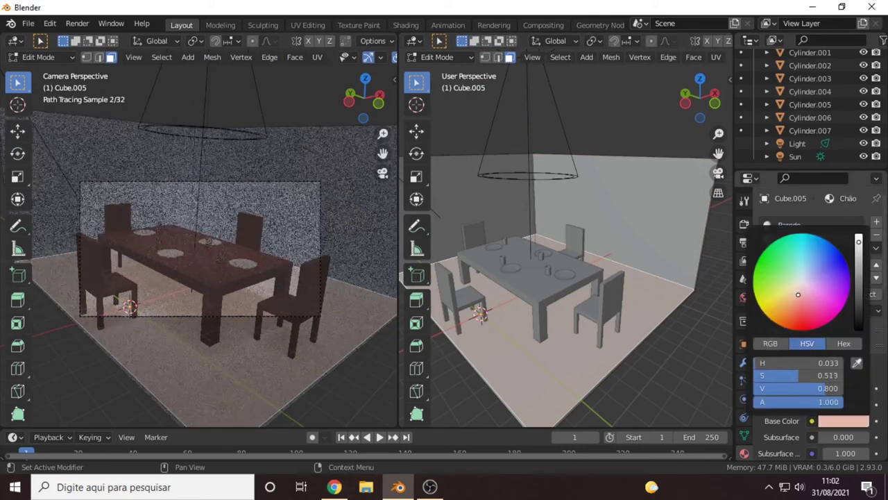
left_click_drag(859, 241, 858, 296)
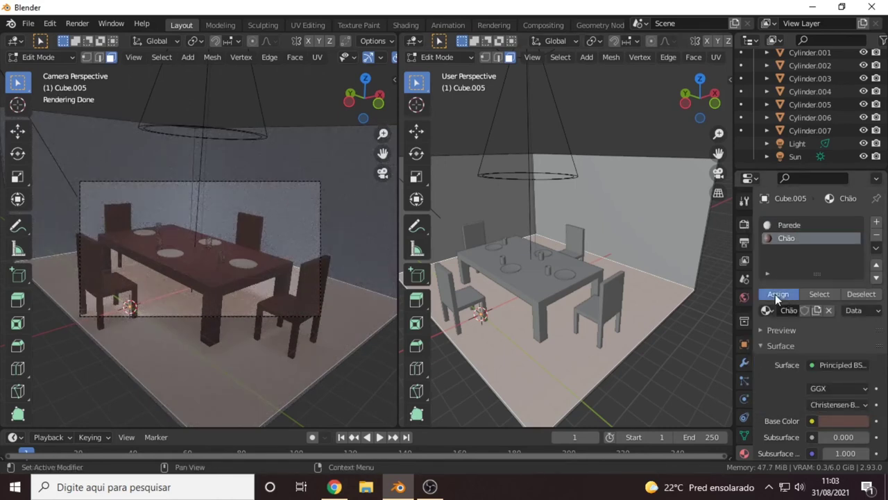
left_click(776, 294)
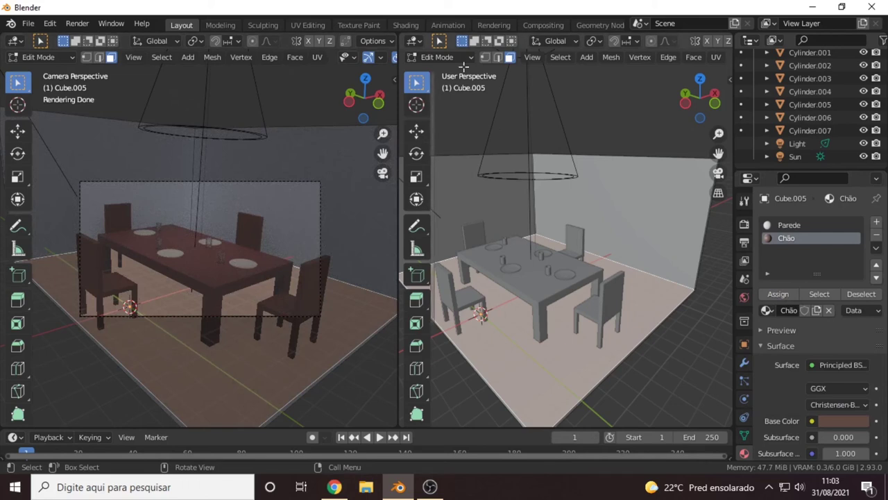
left_click(444, 56)
left_click(454, 71)
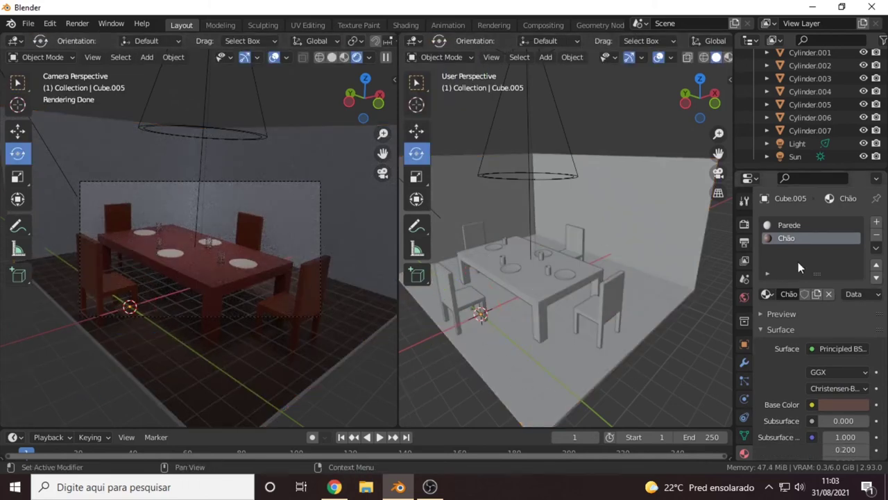
- Change the Chão base colour to a dark grey (H 0.844, S 0.098, V 0.115)
left_click(843, 404)
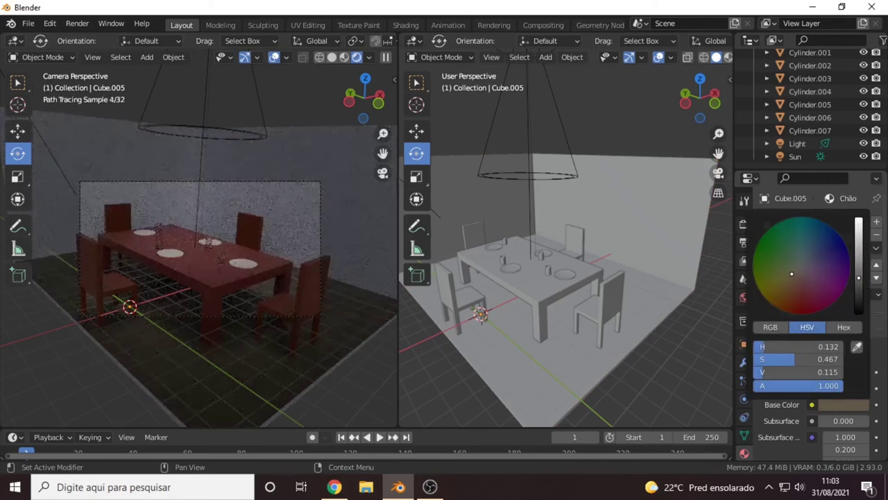
left_click_drag(803, 267, 803, 266)
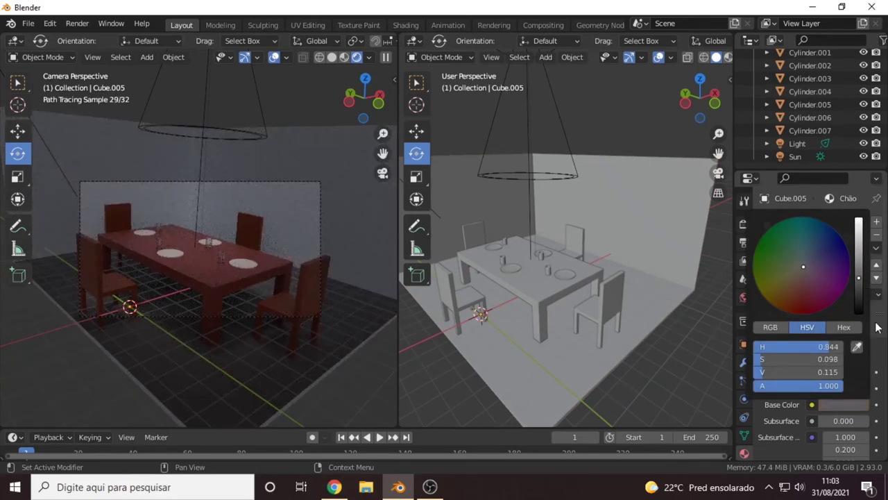
left_click_drag(869, 305, 867, 290)
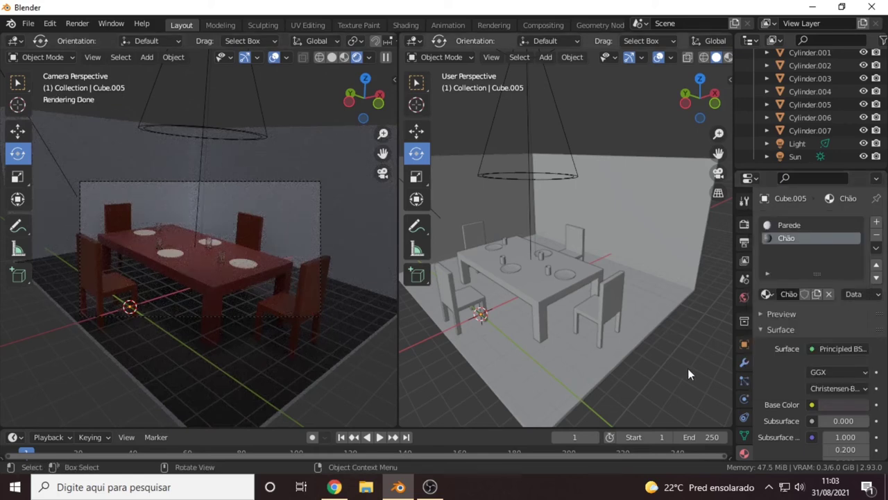
middle_click_drag(688, 367, 690, 357)
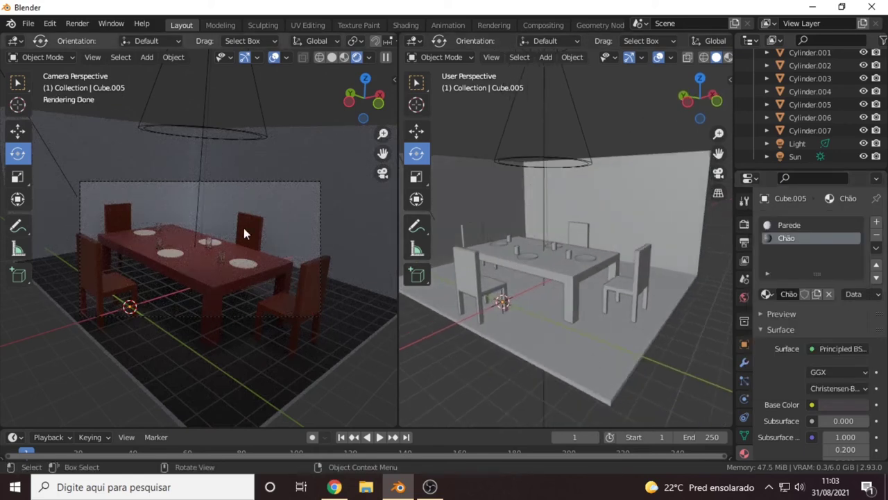
left_click(387, 40)
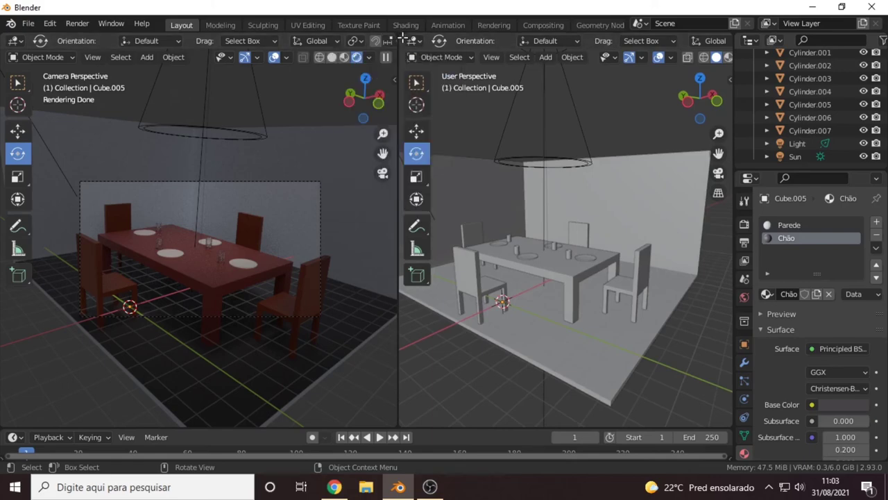
- Merge the two viewports into one and preview the room in Rendered shading
left_click_drag(401, 38, 208, 139)
key("z")
mouse_move(428, 153)
middle_mouse_down()
mouse_move(503, 254)
mouse_move(397, 233)
middle_mouse_up()
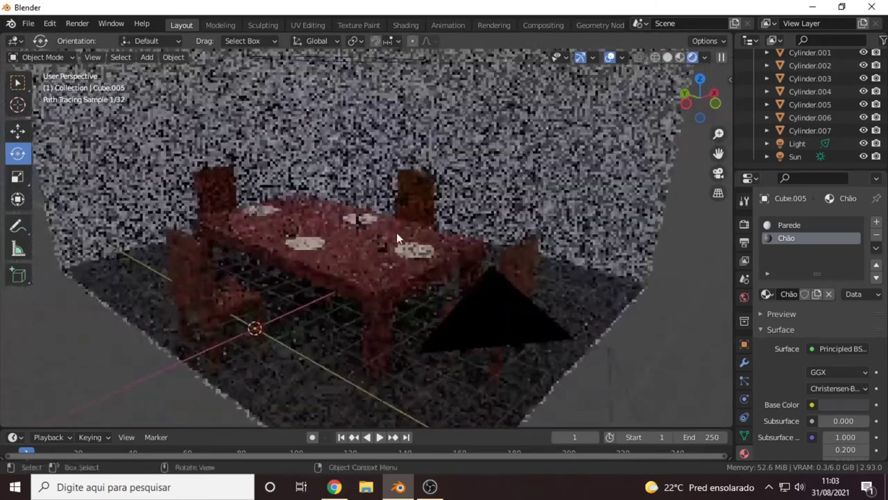
scroll(361, 243, "up", 5)
middle_click_drag(166, 267, 272, 286)
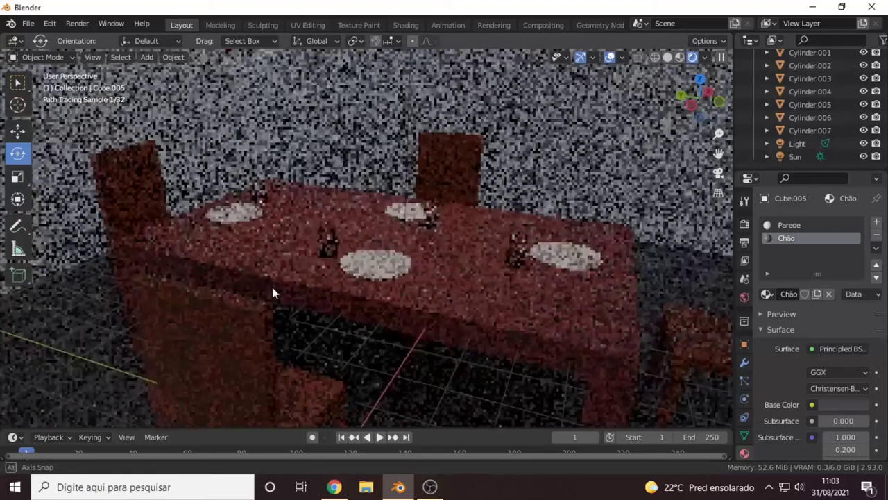
scroll(270, 288, "down", 3)
scroll(260, 287, "down", 2)
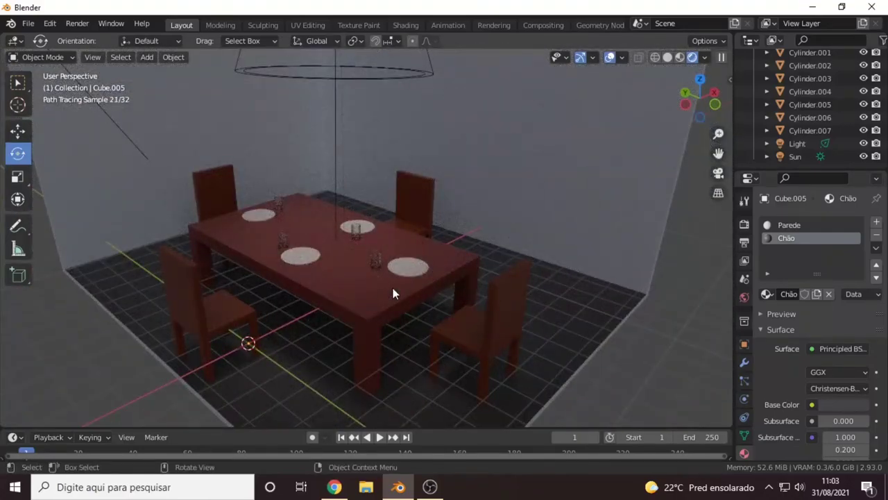
scroll(397, 289, "down", 3)
- Raise the hanging spot light's power stepwise through 3000, 4000 and 5000 to 6000 W
left_click(341, 92)
double_click(834, 306)
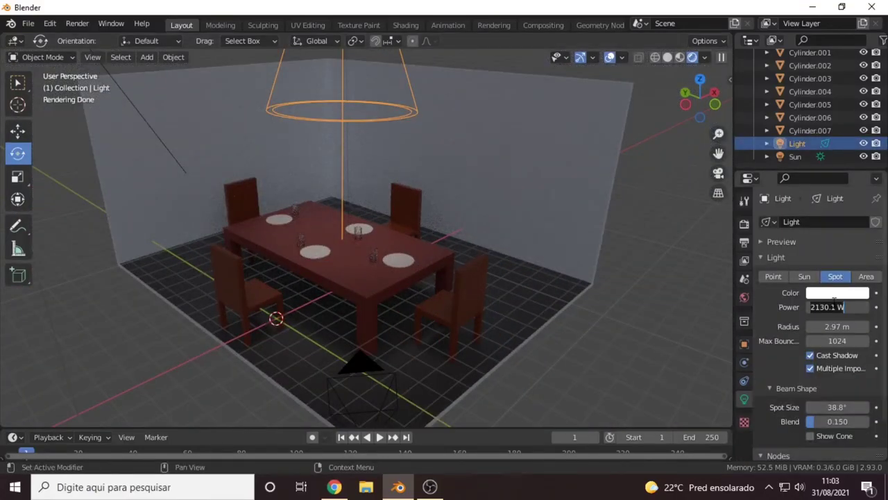
type("3000")
key("Return")
double_click(833, 306)
type("4000")
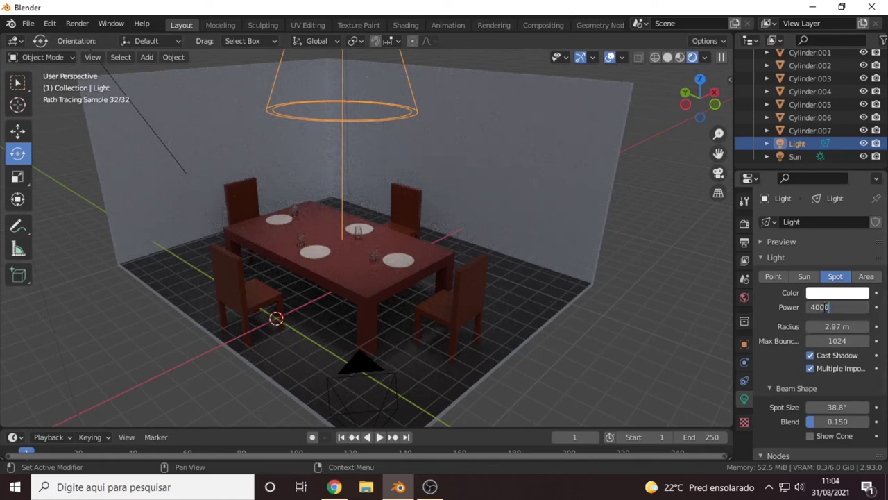
key("Return")
double_click(833, 306)
type("5000")
key("Return")
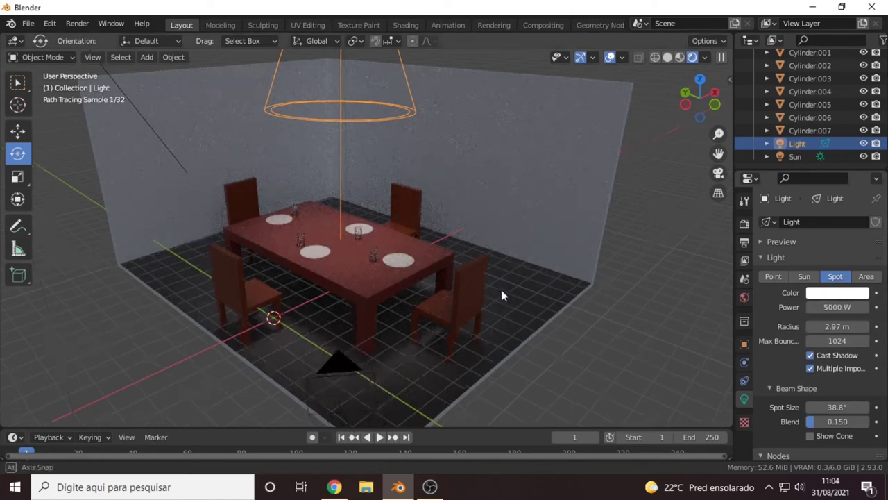
middle_click_drag(501, 290, 479, 290)
double_click(836, 306)
type("6000")
key("Return")
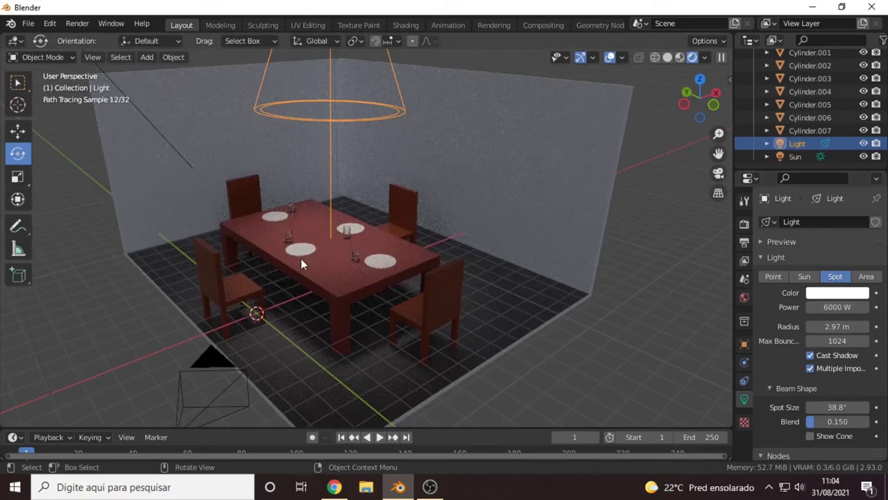
scroll(301, 258, "up", 5)
scroll(286, 224, "down", 5)
middle_click_drag(388, 317, 332, 188)
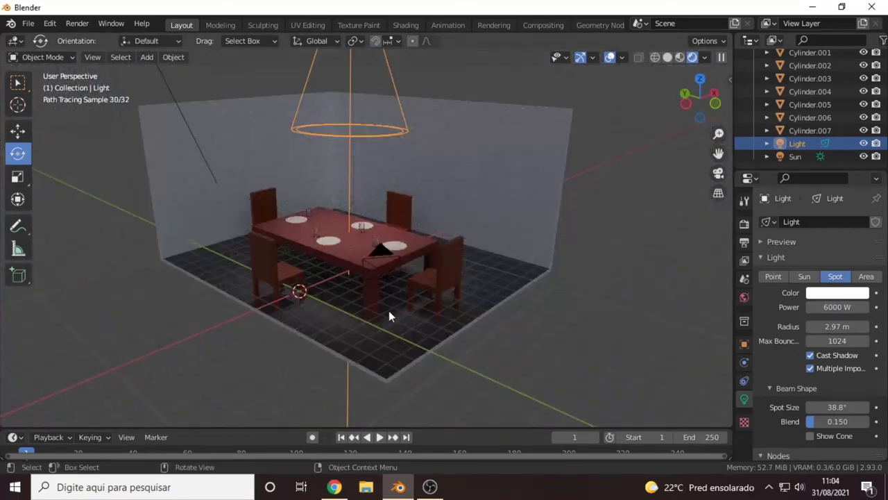
left_click(97, 236)
- Render the final image with Render > Render Image
left_click(28, 24)
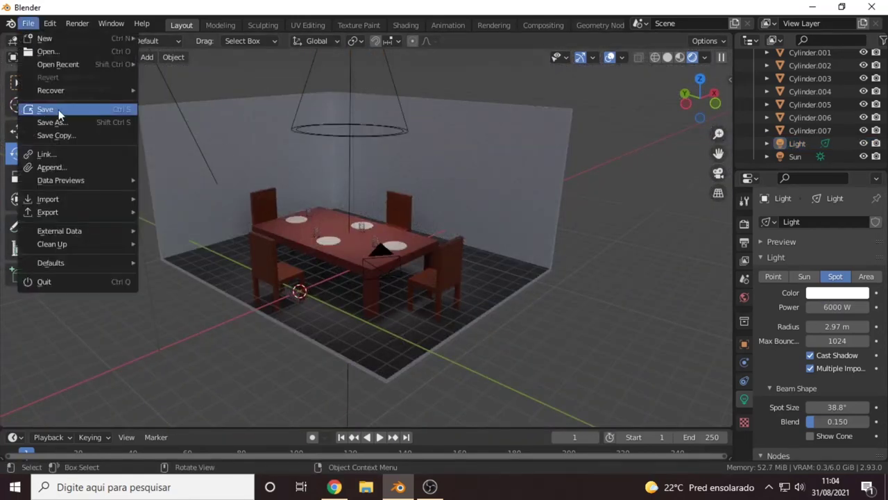
left_click(77, 24)
left_click(94, 39)
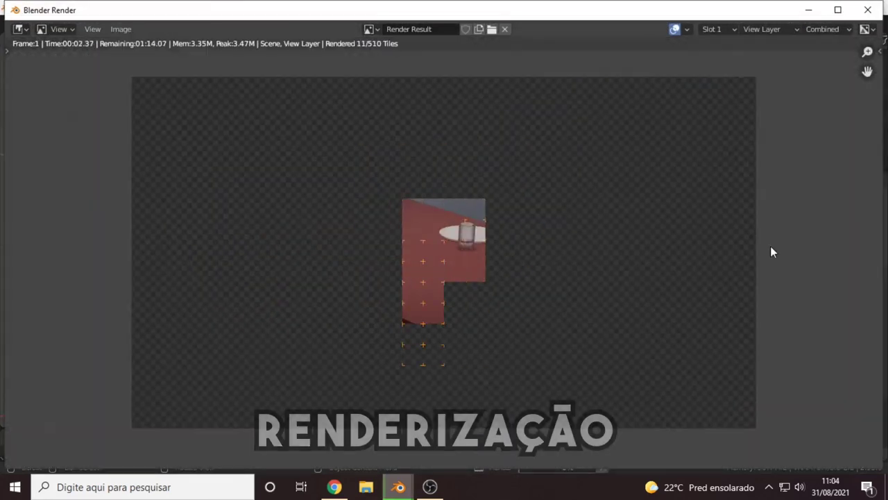